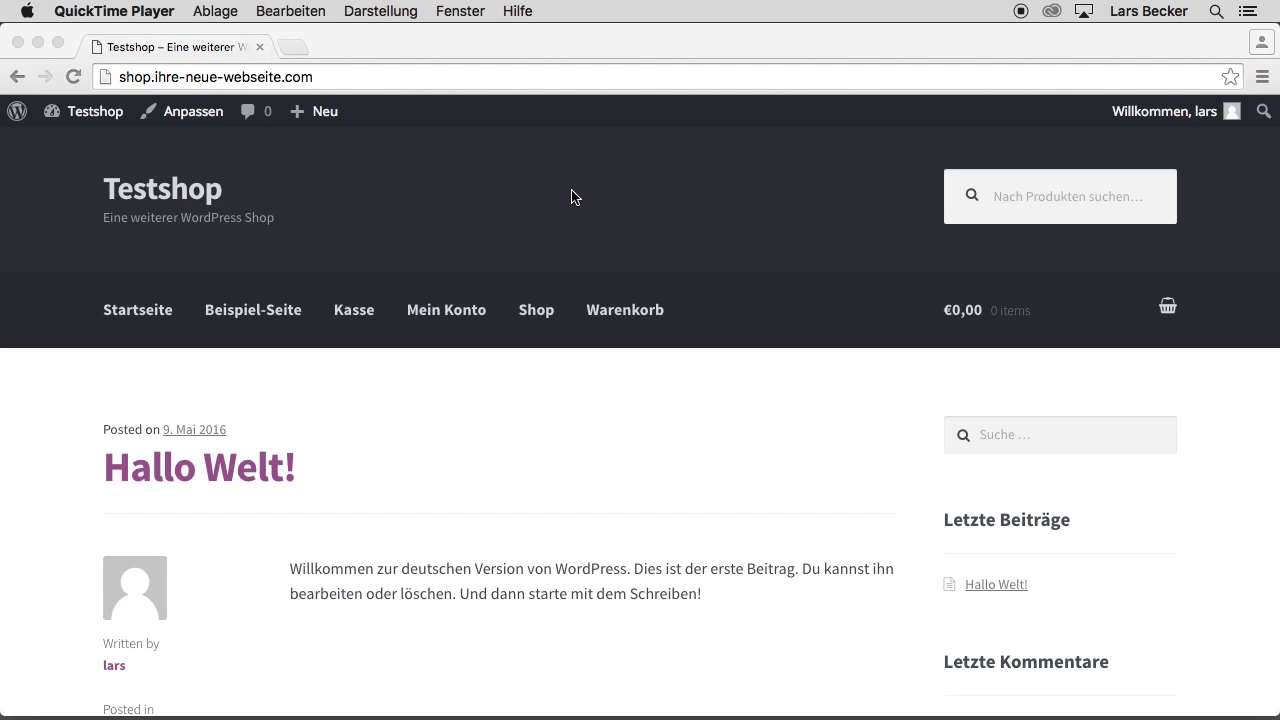
# Create a new navigation menu named Hauptnavigation in the Testshop admin area.
pyautogui.scroll(-5, 720, 421)
pyautogui.scroll(5, 720, 421)
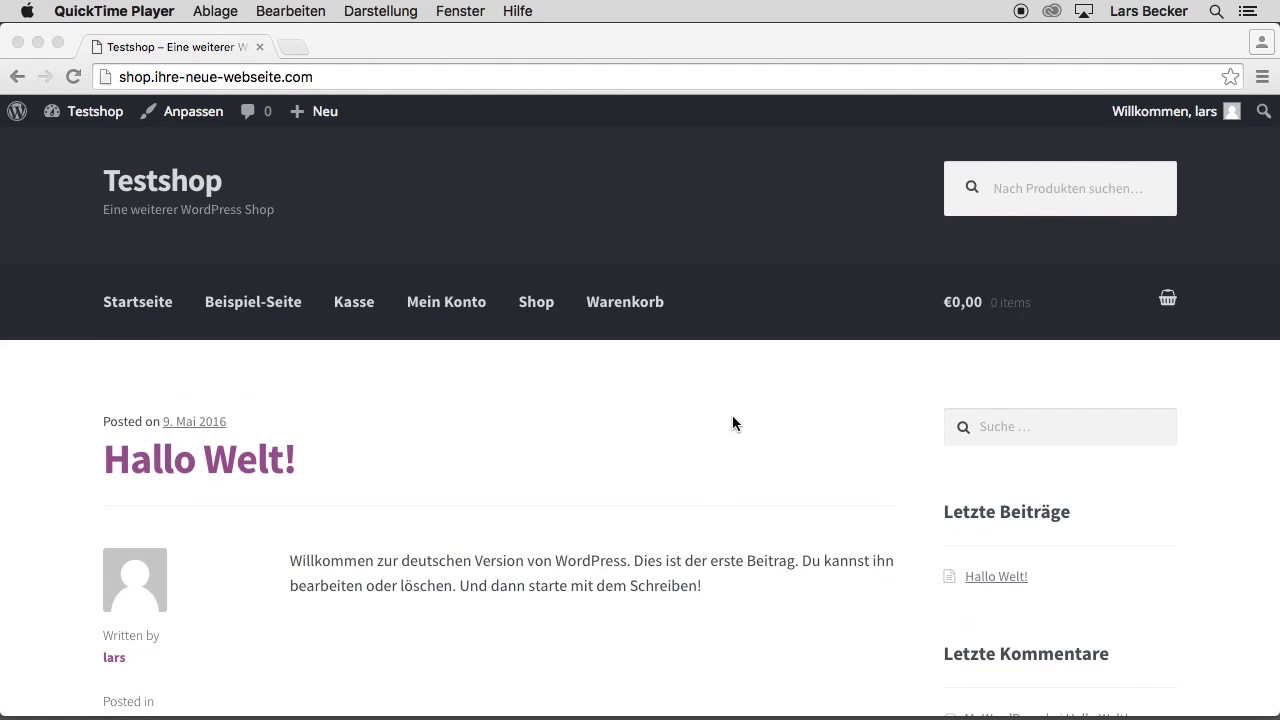
pyautogui.click(88, 117)
pyautogui.click(89, 118)
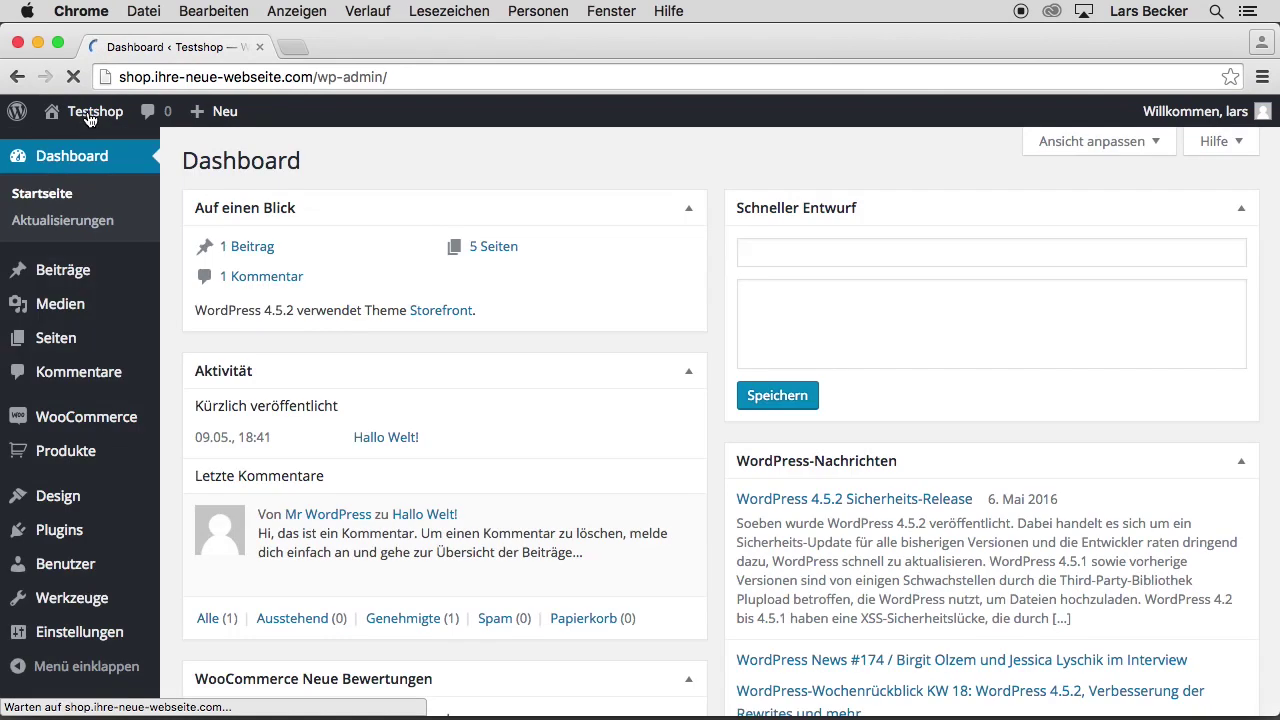
pyautogui.moveTo(65, 510)
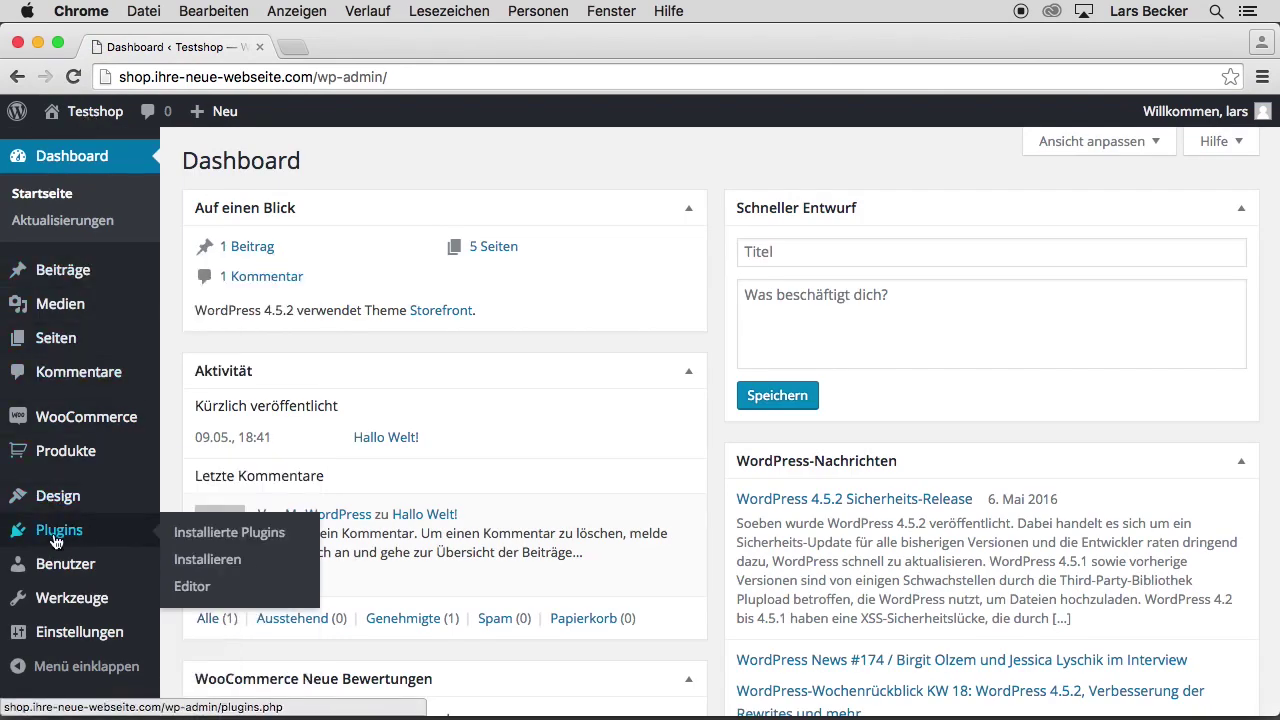
pyautogui.click(208, 556)
pyautogui.click(720, 336)
pyautogui.write('Hauptnavigation')
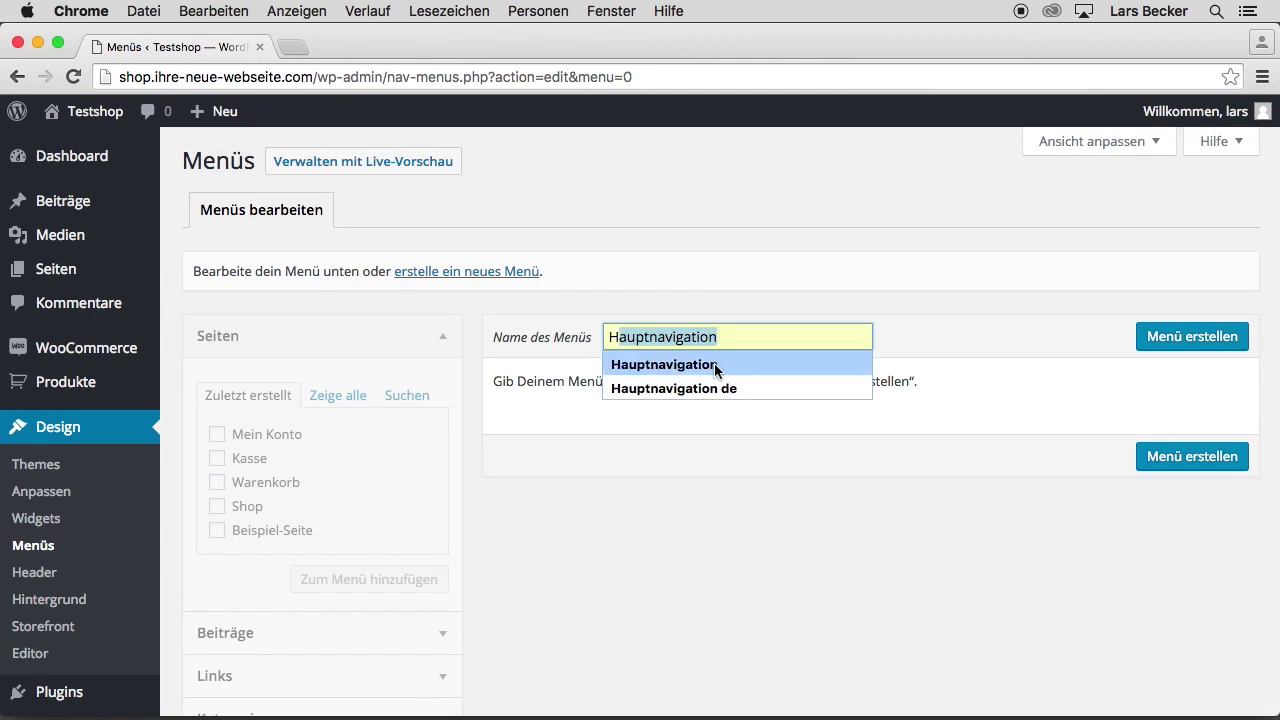
pyautogui.click(714, 364)
pyautogui.click(1190, 336)
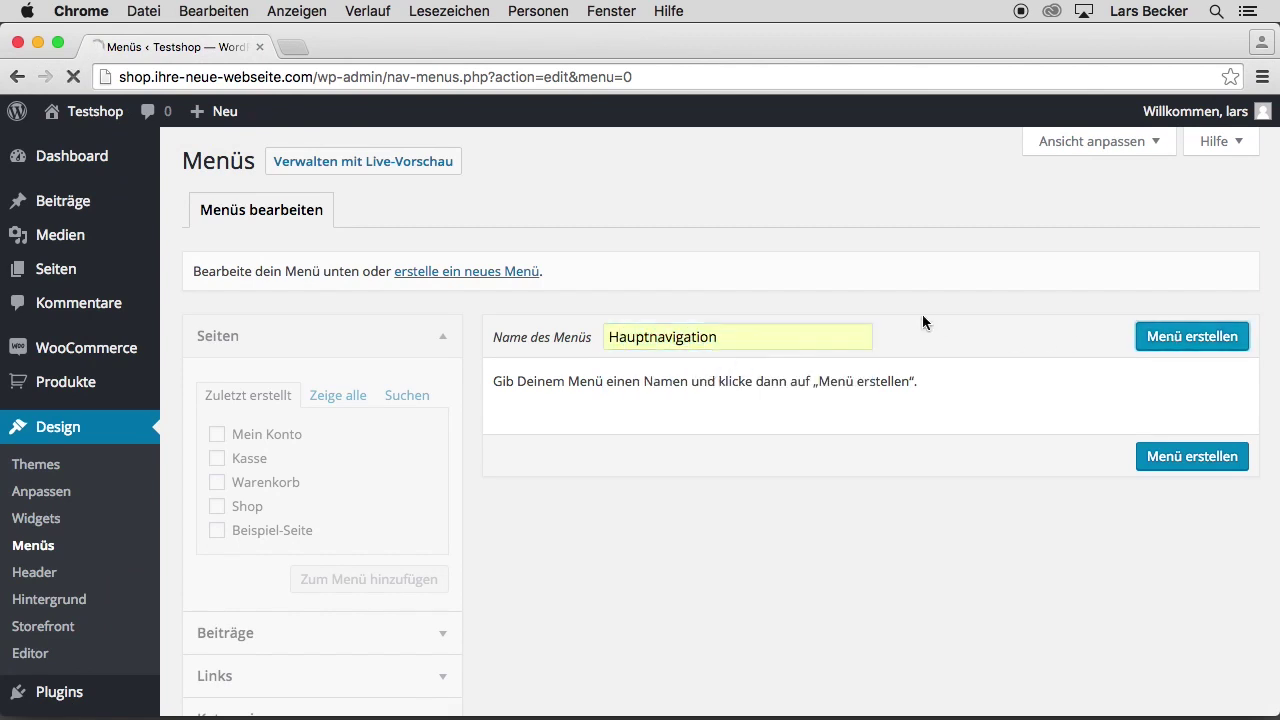
# Add the pages Mein Konto, Kasse, Warenkorb and Shop to the Hauptnavigation menu.
pyautogui.click(217, 434)
pyautogui.click(217, 458)
pyautogui.click(217, 485)
pyautogui.click(217, 507)
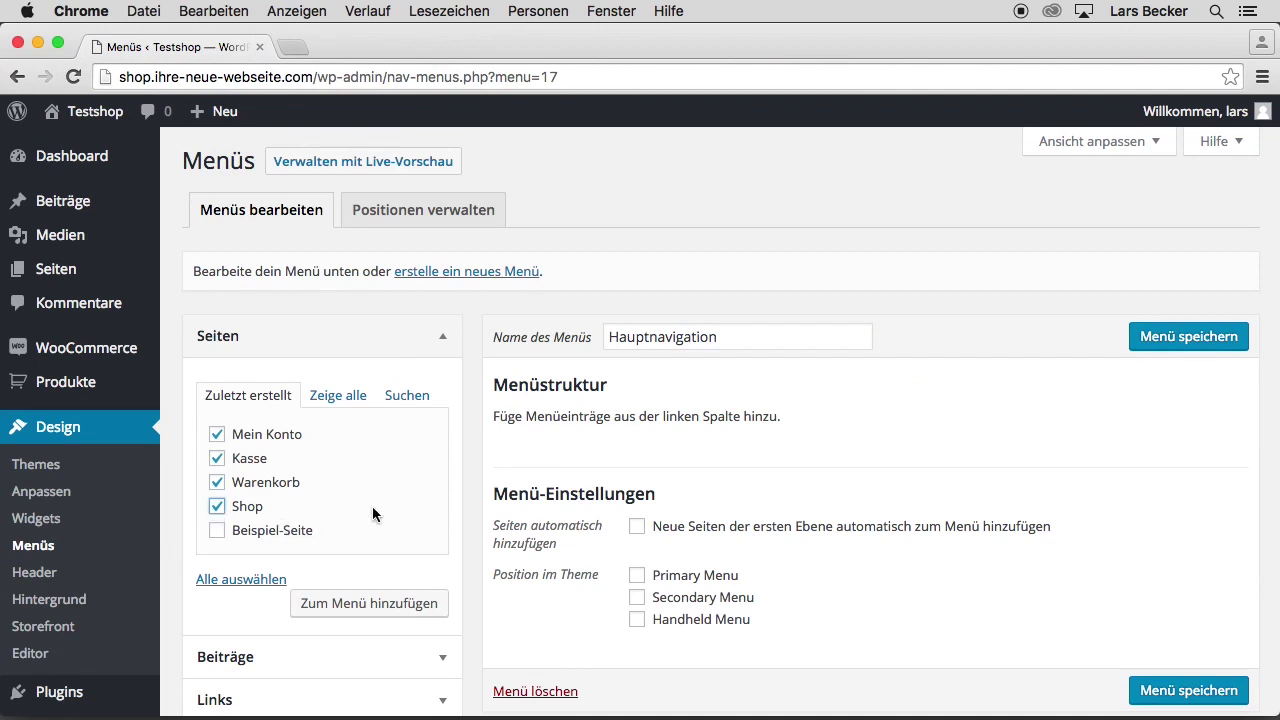
pyautogui.click(369, 606)
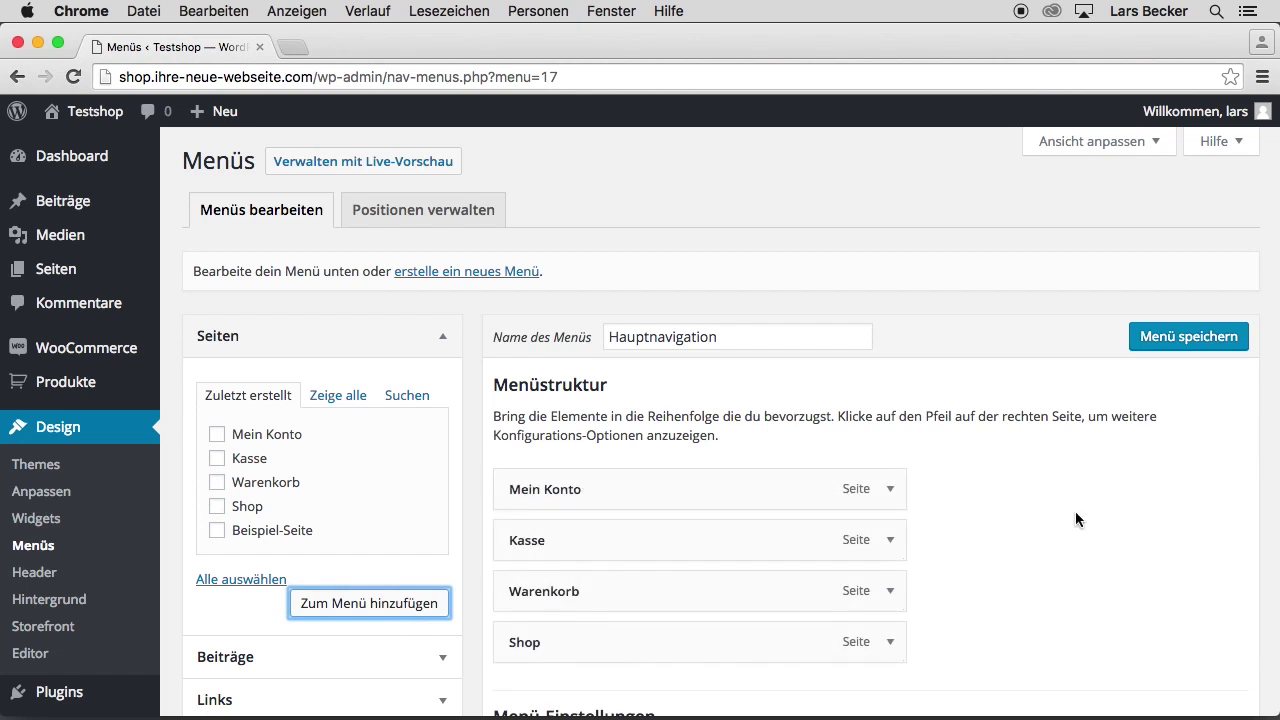
# Reorder the menu entries to Shop, Warenkorb, Mein Konto, Kasse and save the menu.
pyautogui.moveTo(603, 646); pyautogui.dragTo(627, 496)
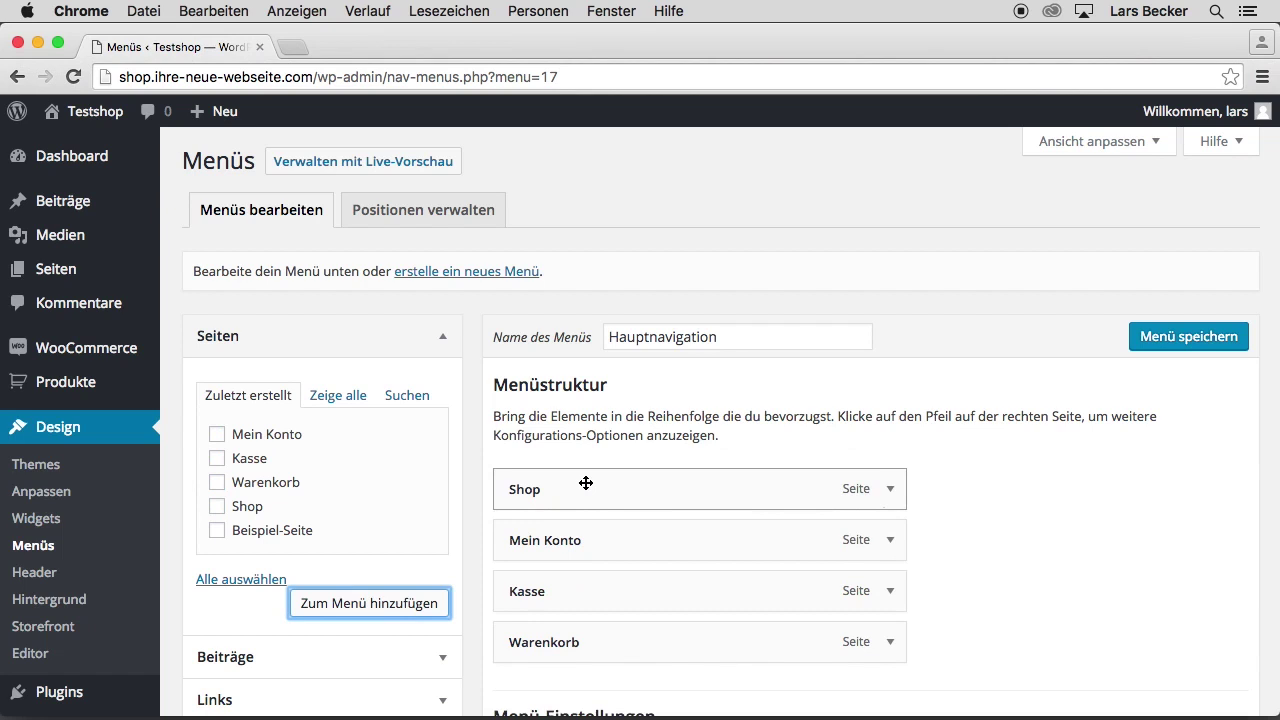
pyautogui.moveTo(574, 643); pyautogui.dragTo(569, 537)
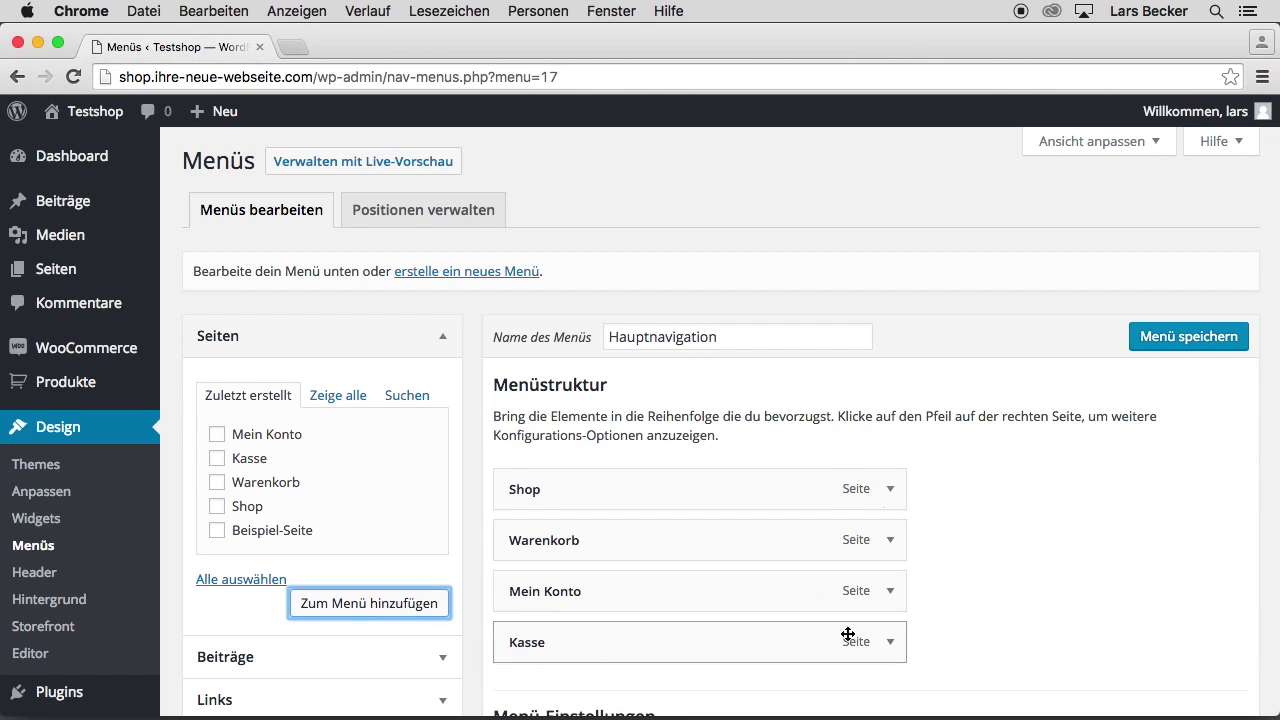
pyautogui.scroll(-3, 894, 583)
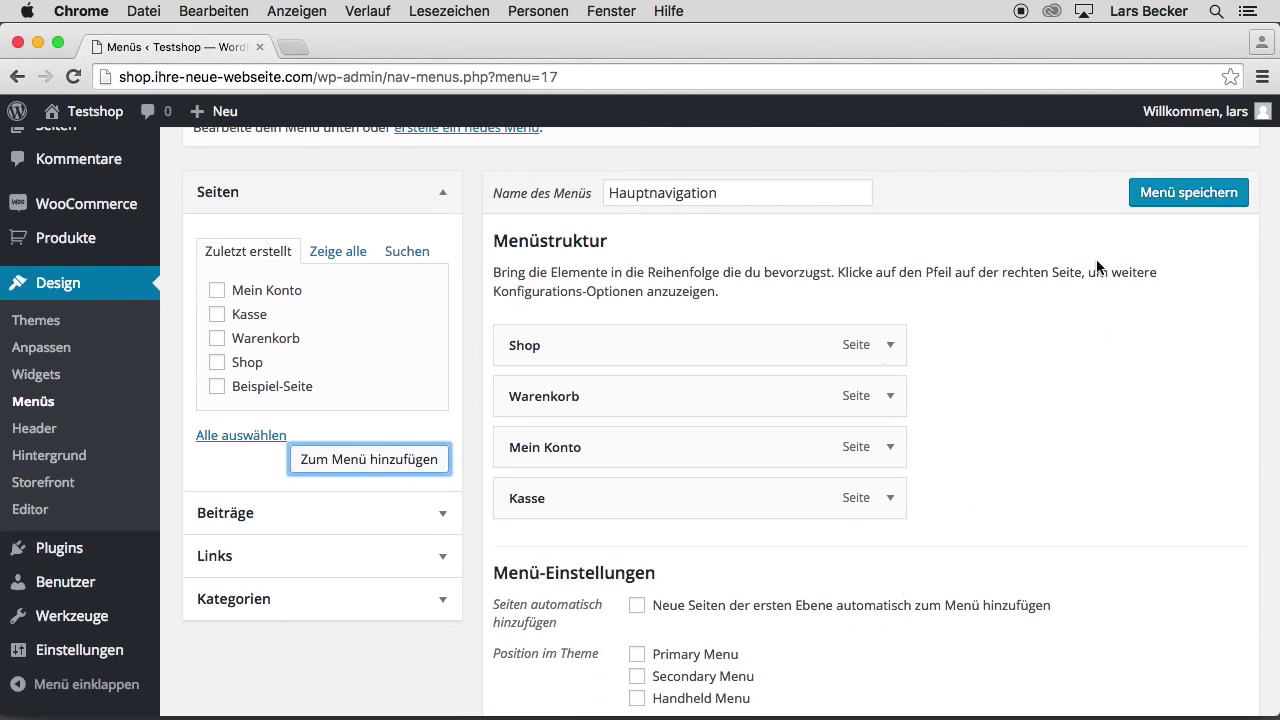
pyautogui.click(1168, 188)
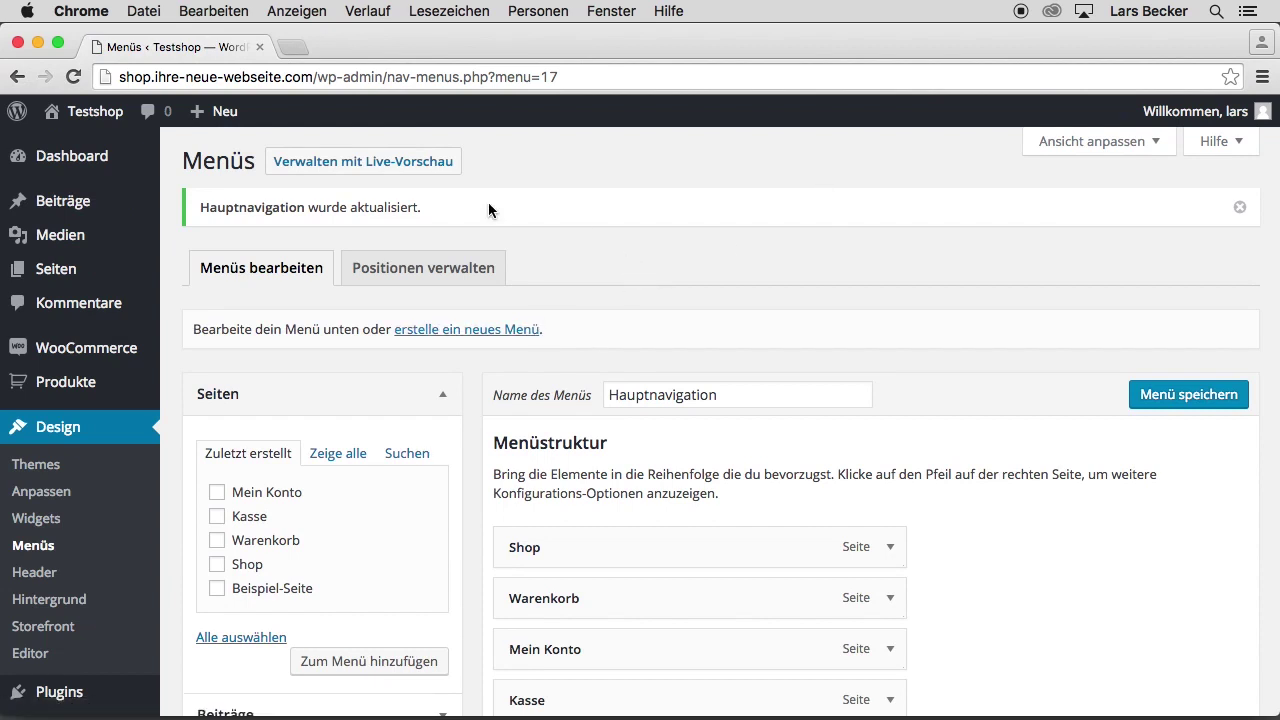
# Visit the live website to check its navigation bar.
pyautogui.moveTo(105, 118)
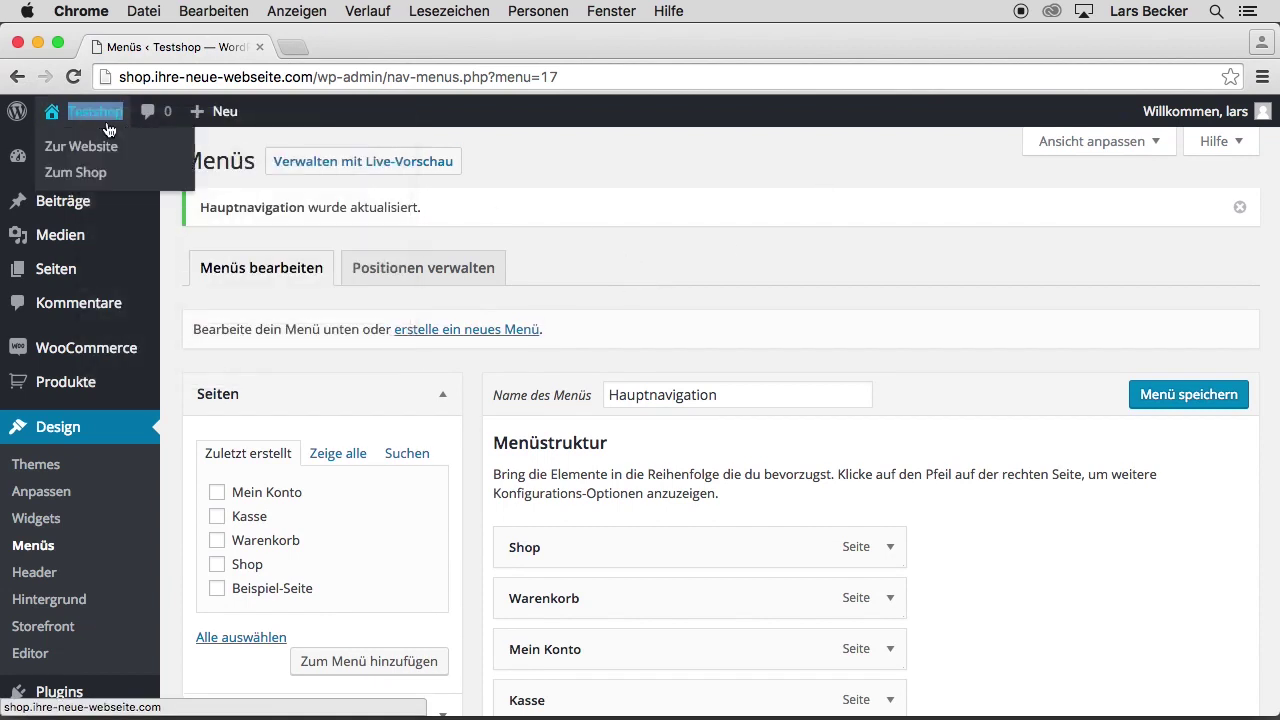
pyautogui.click(91, 147)
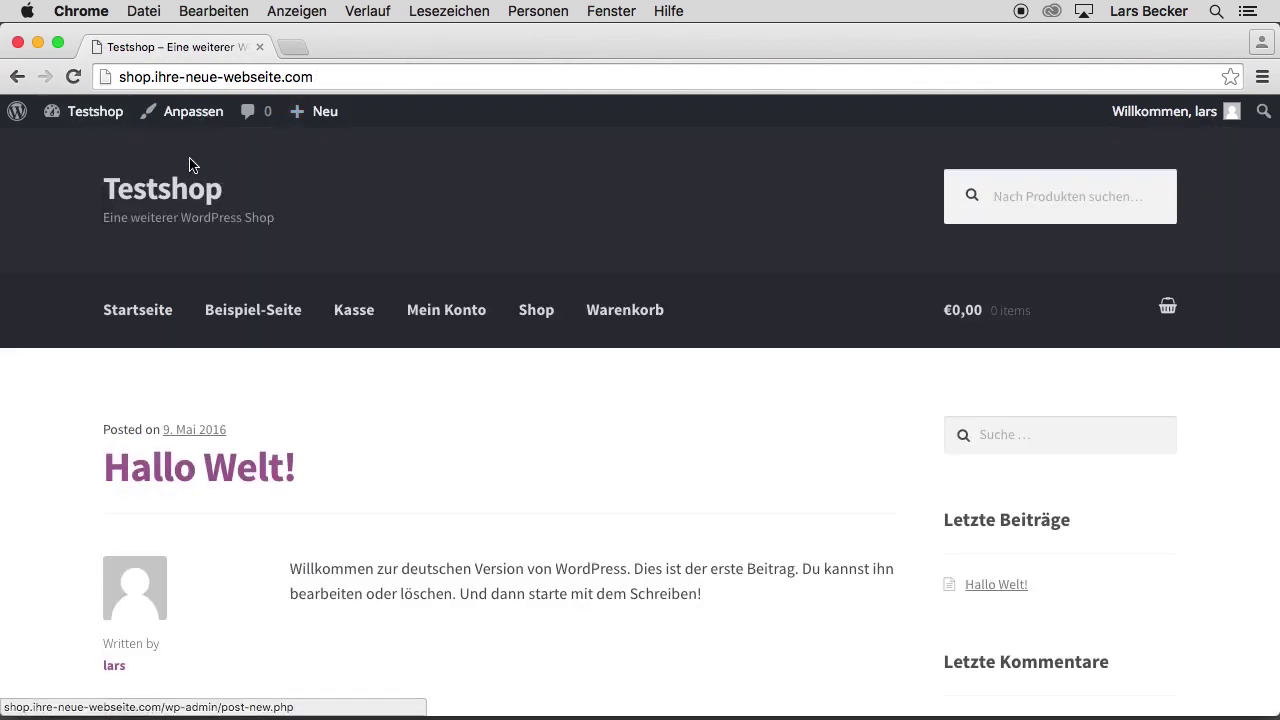
# Assign Hauptnavigation to the theme's Primary Menu position and save the menu positions.
pyautogui.moveTo(100, 125)
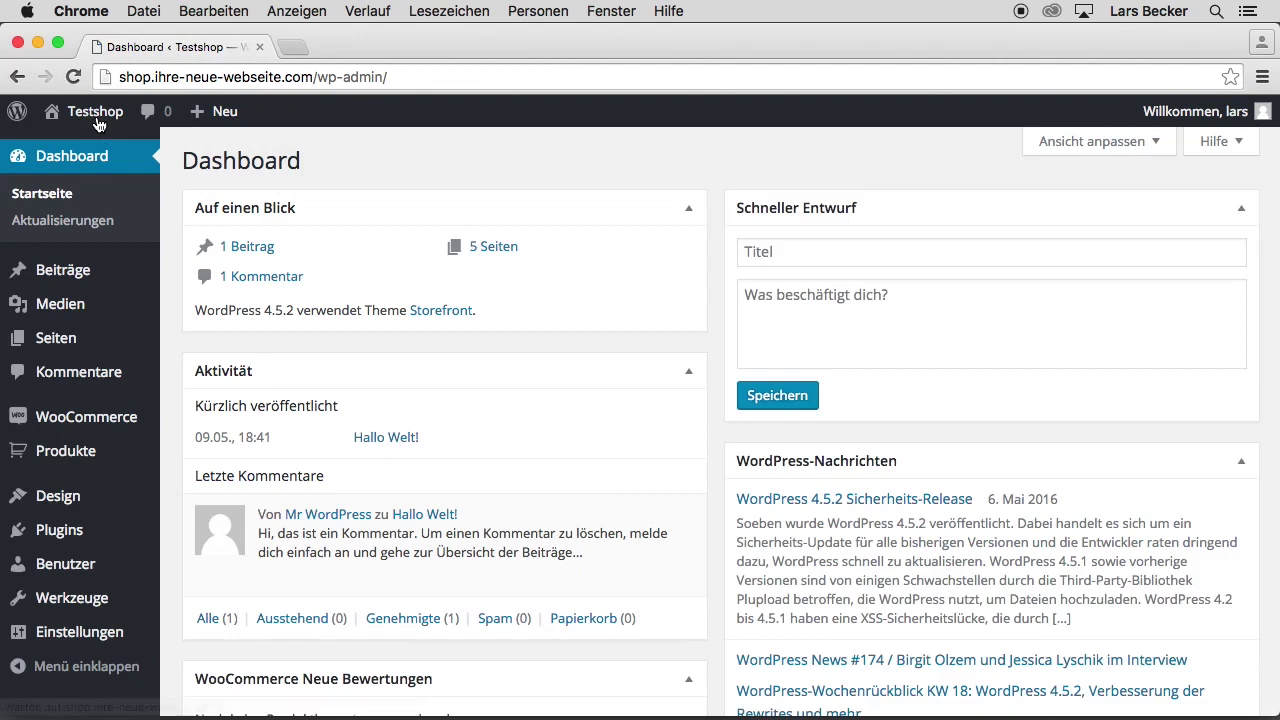
pyautogui.moveTo(60, 497)
pyautogui.click(196, 552)
pyautogui.click(386, 216)
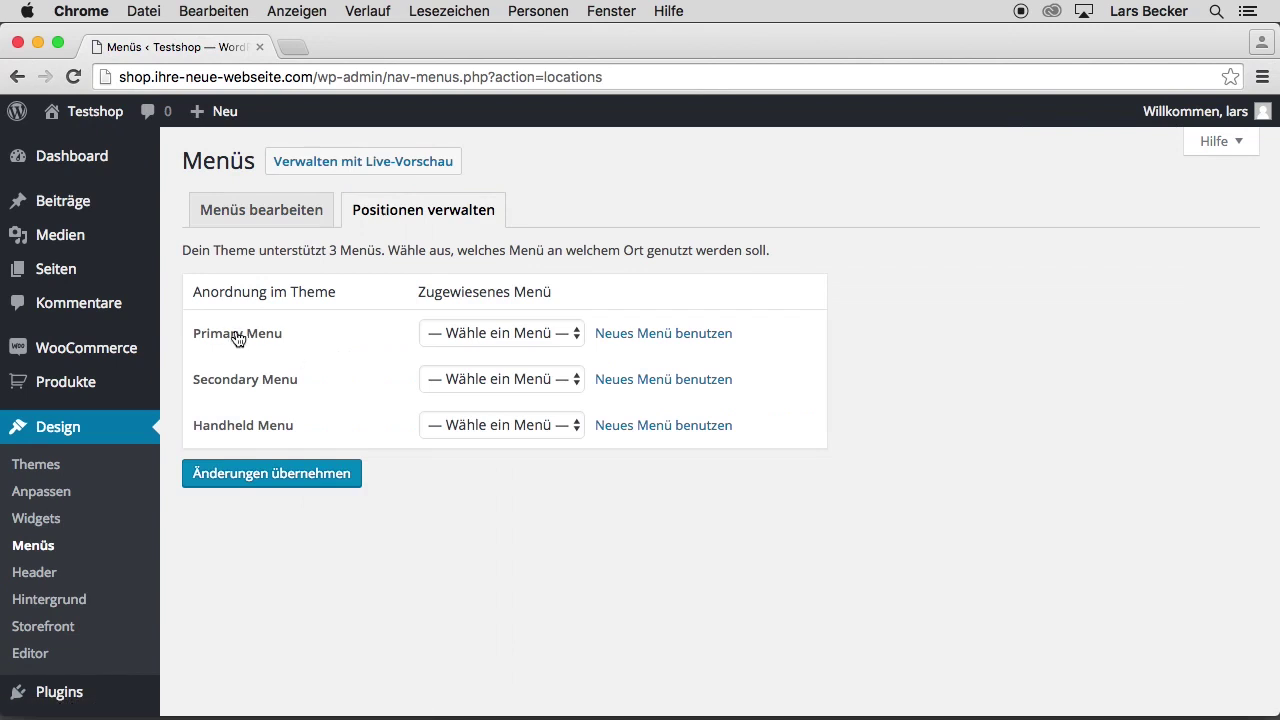
pyautogui.click(454, 332)
pyautogui.click(460, 351)
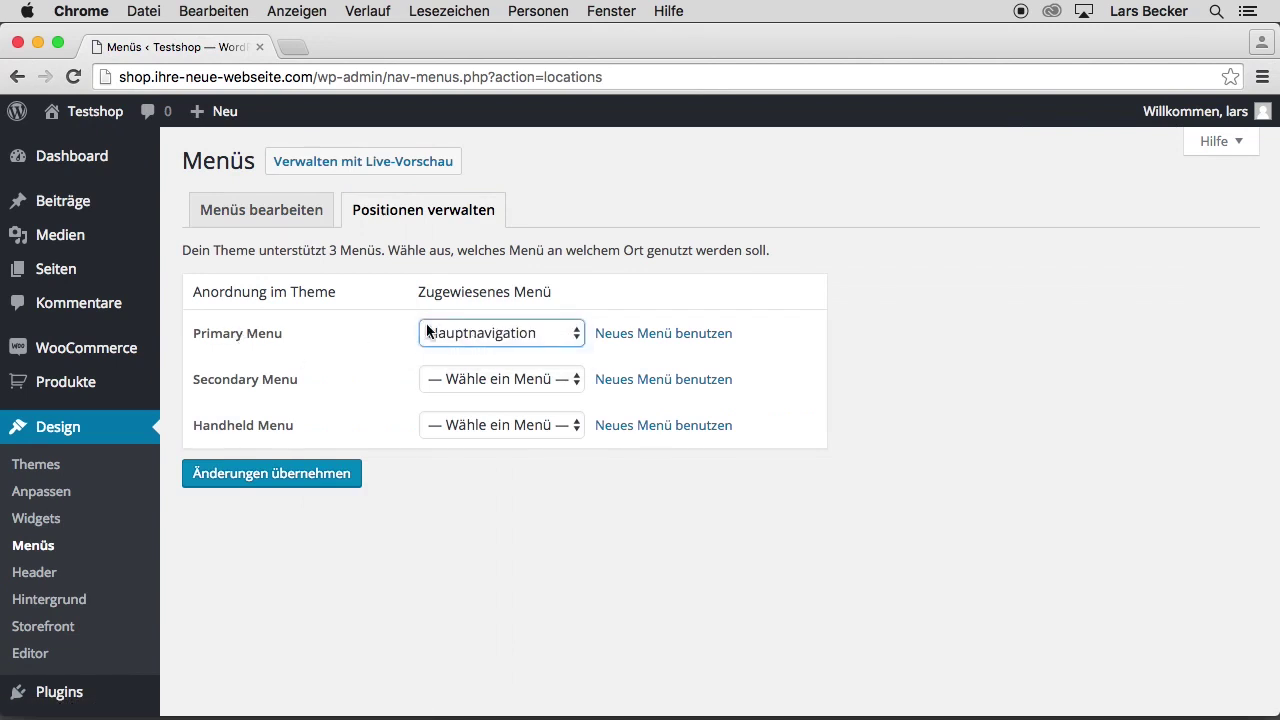
pyautogui.click(285, 488)
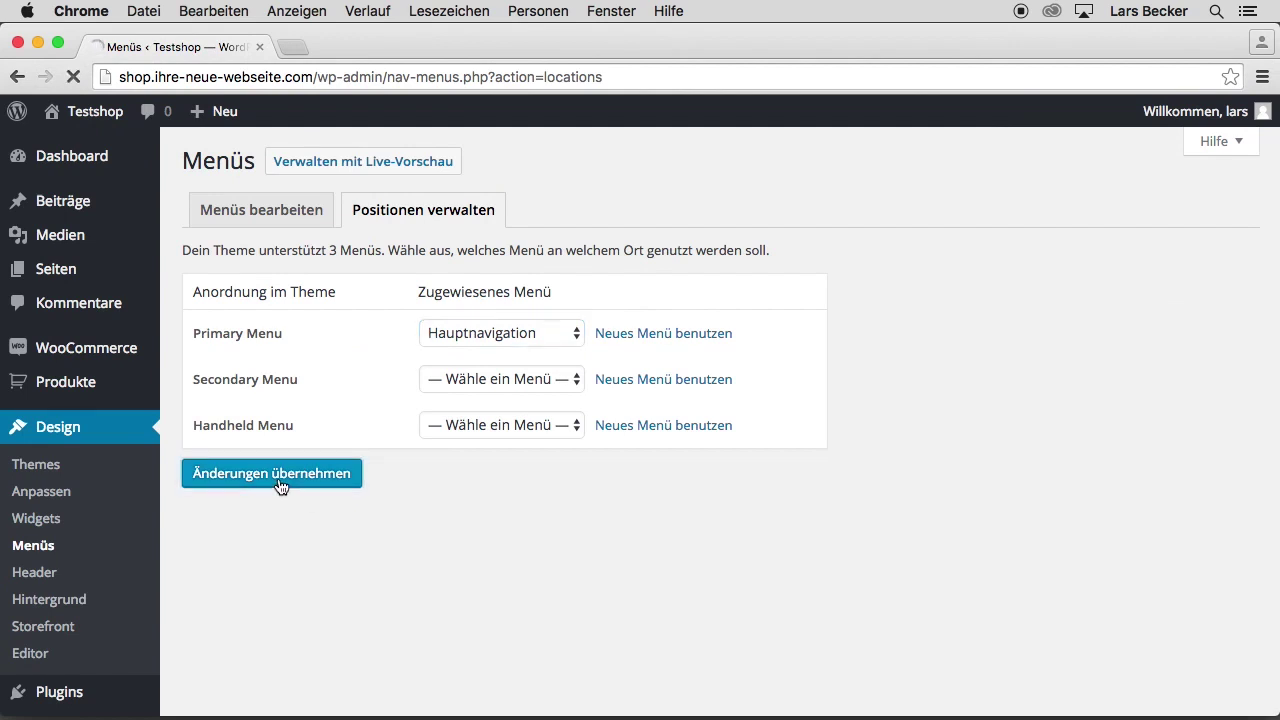
# Open the live website in a new browser tab and check the entries of its main navigation.
pyautogui.rightClick(102, 111)
pyautogui.click(150, 121)
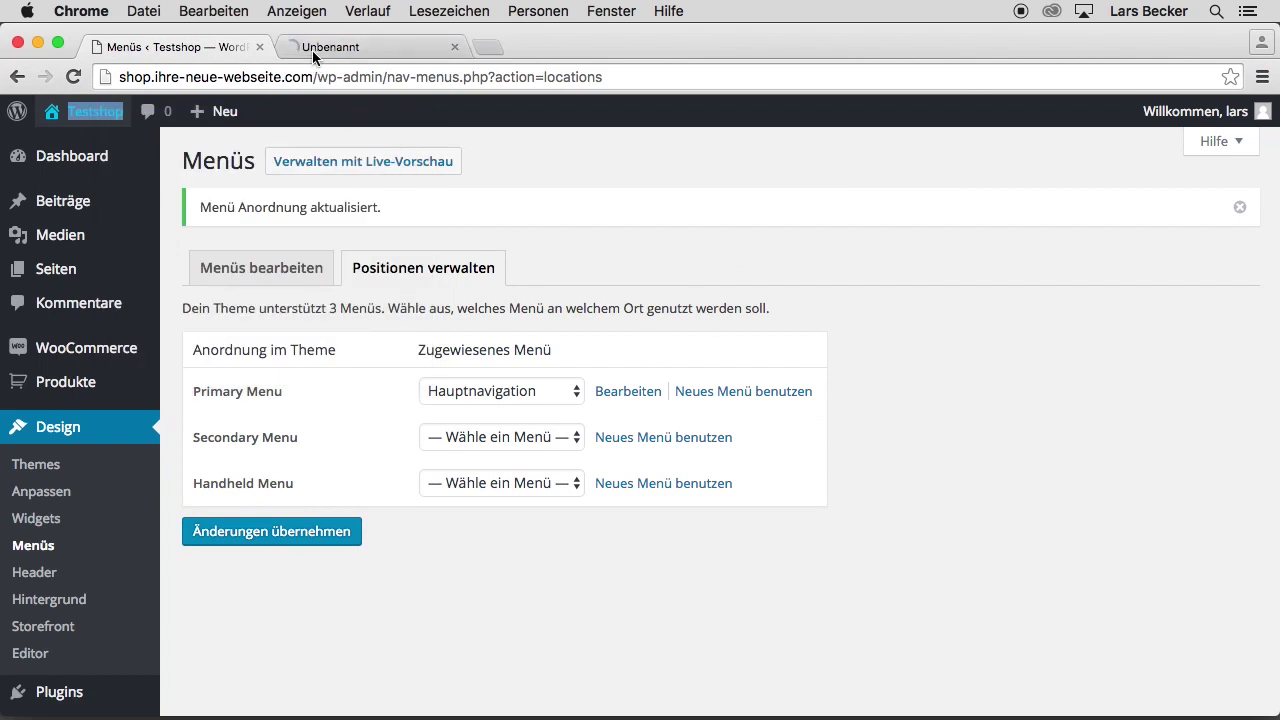
pyautogui.click(320, 46)
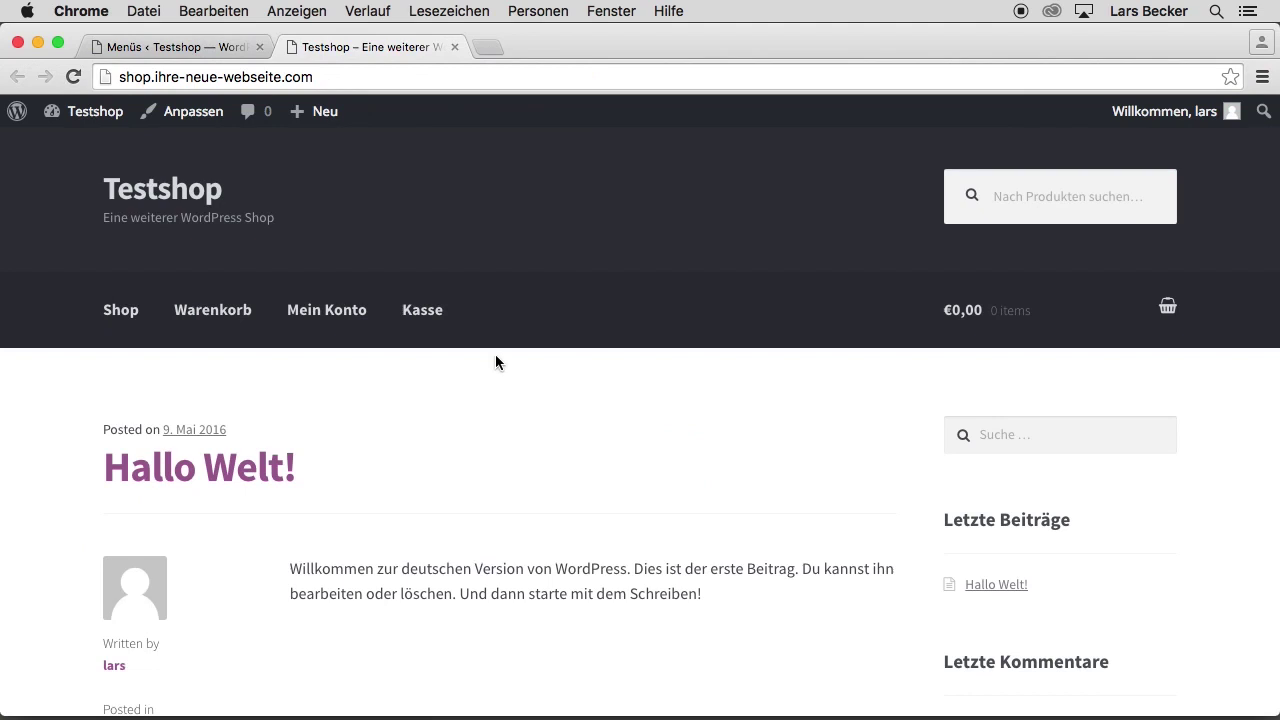
# Back in the admin tab, set the theme's front page to the static page Shop, publish the change and close the customizer.
pyautogui.click(210, 48)
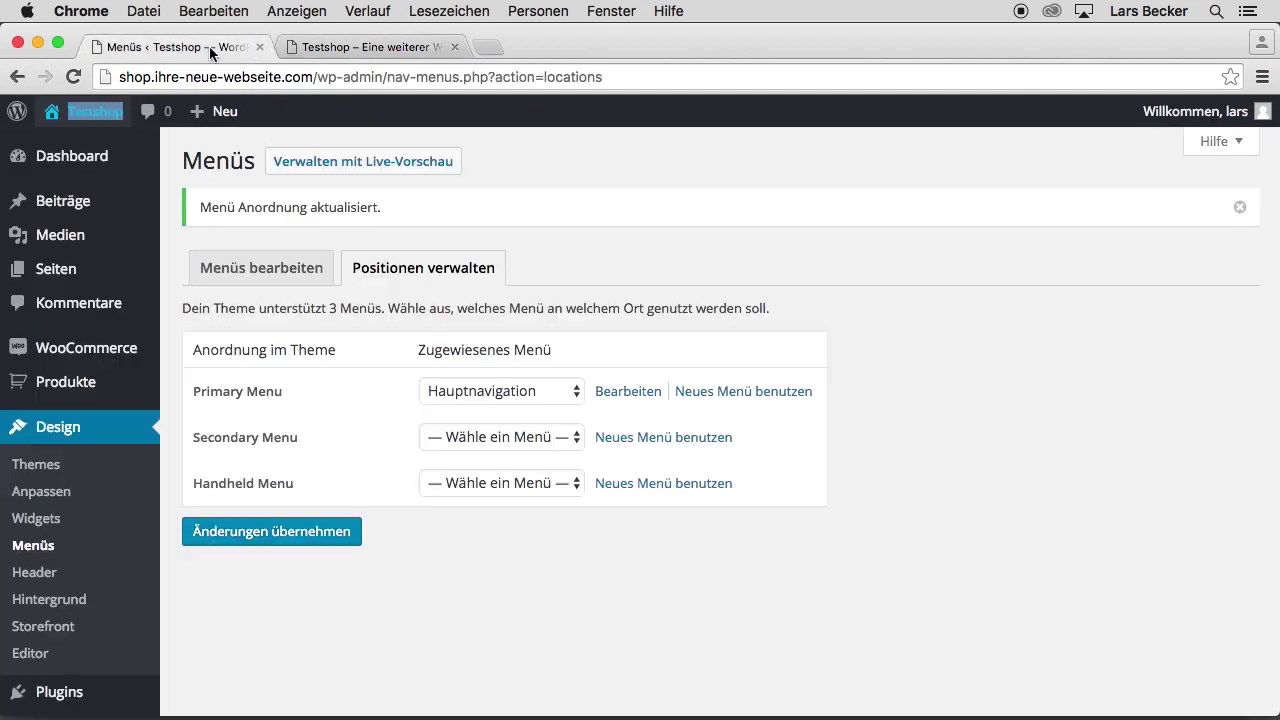
pyautogui.click(30, 500)
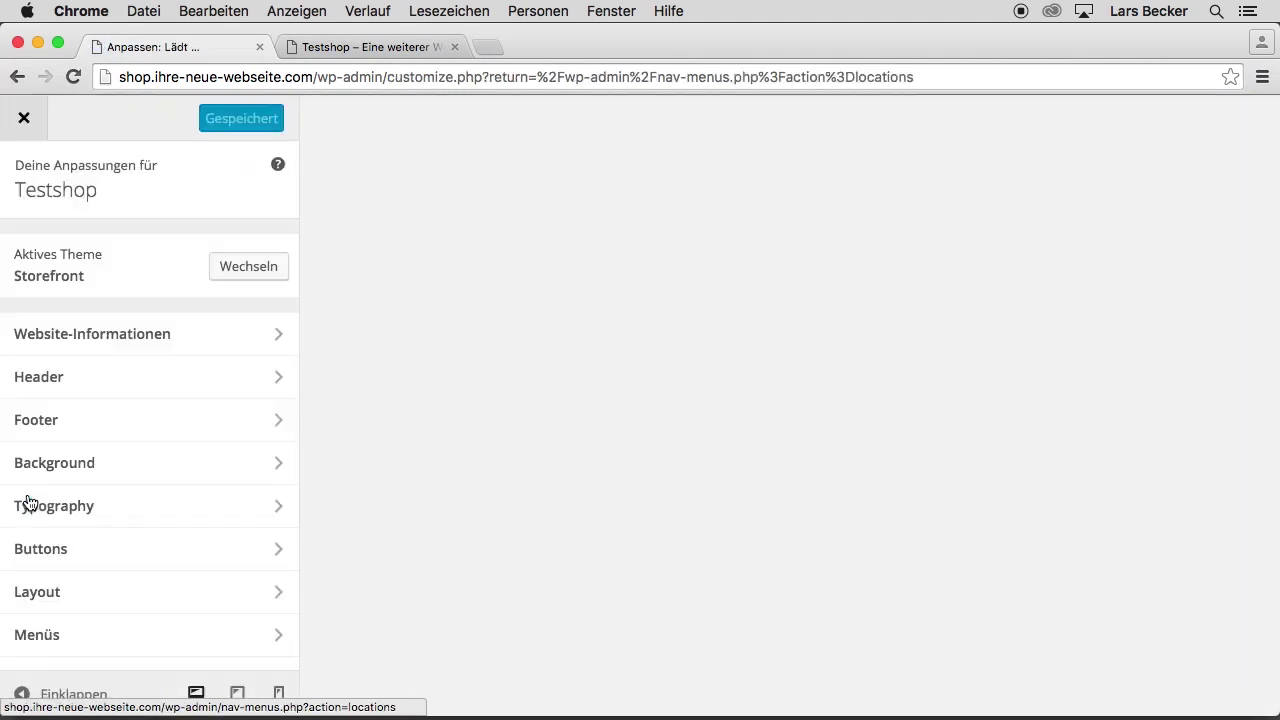
pyautogui.scroll(-1, 160, 356)
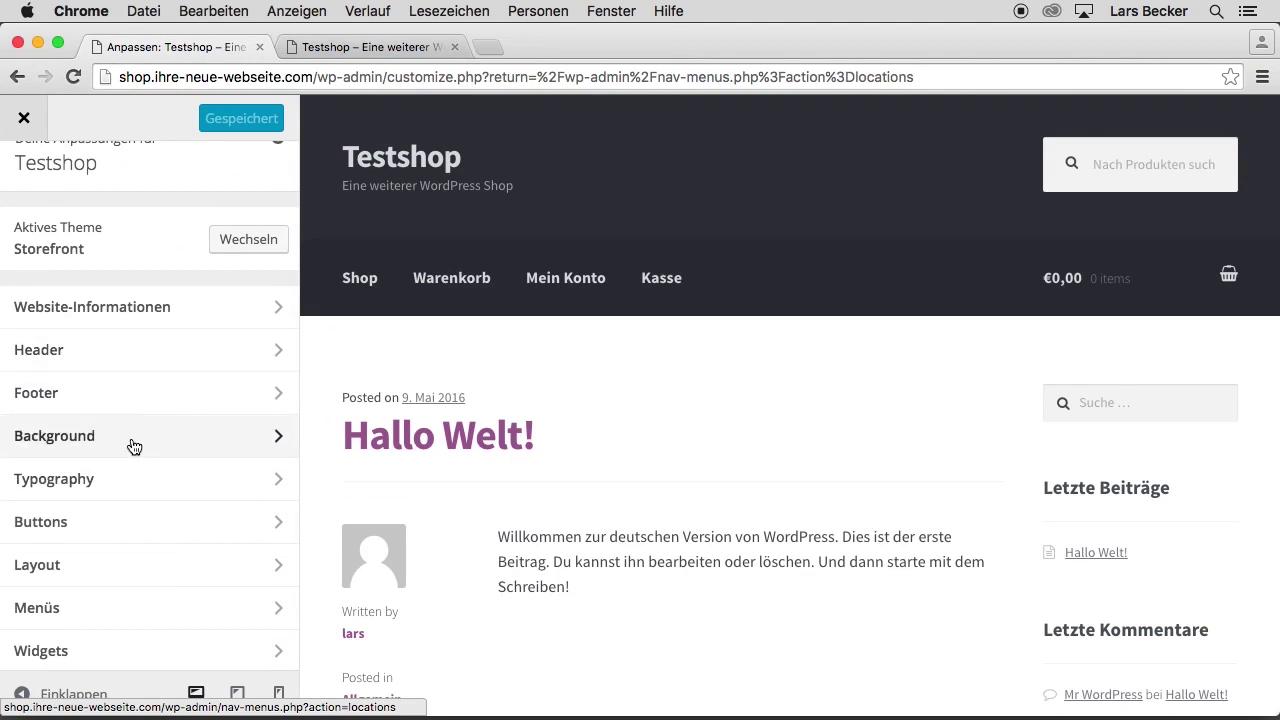
pyautogui.scroll(-3, 112, 406)
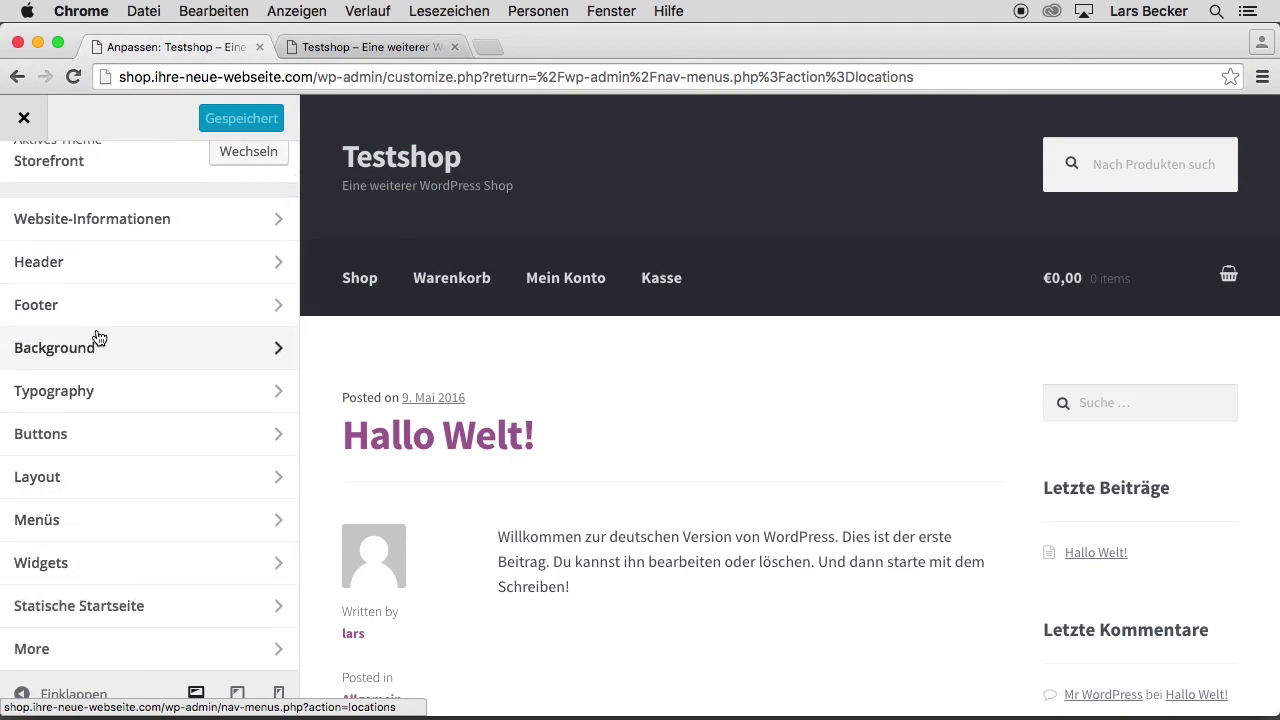
pyautogui.click(98, 605)
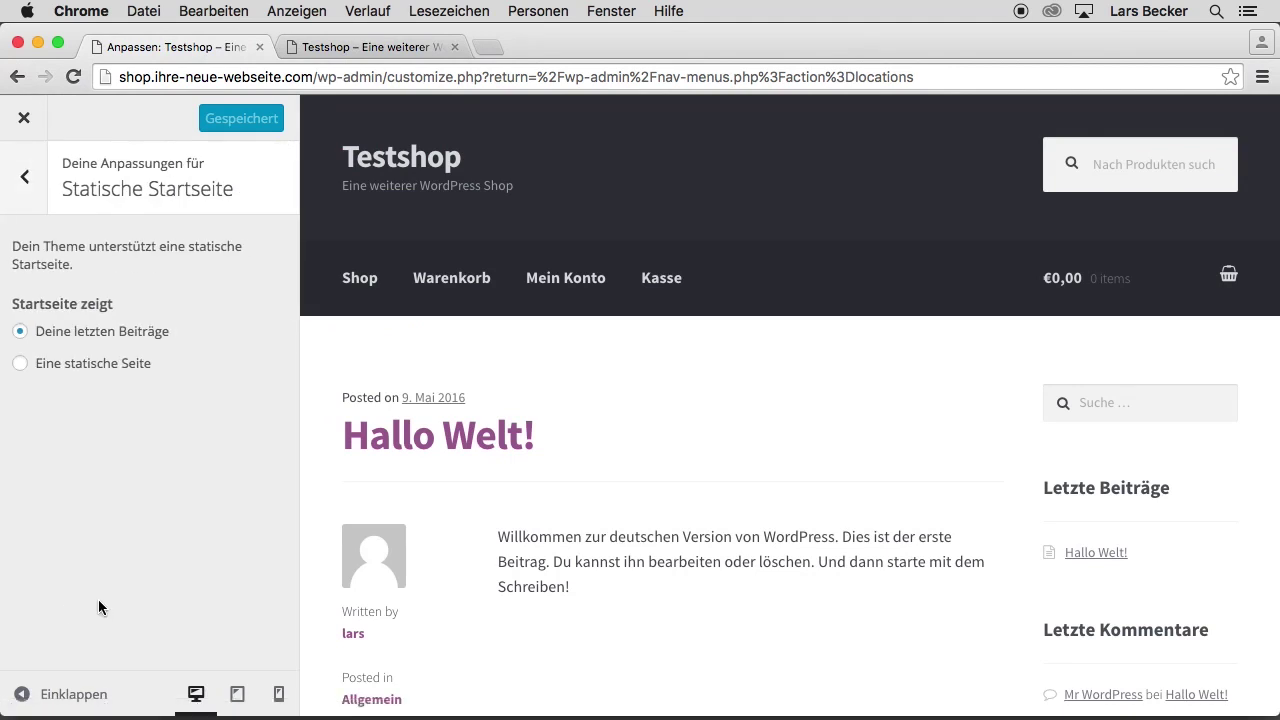
pyautogui.click(62, 368)
pyautogui.click(73, 446)
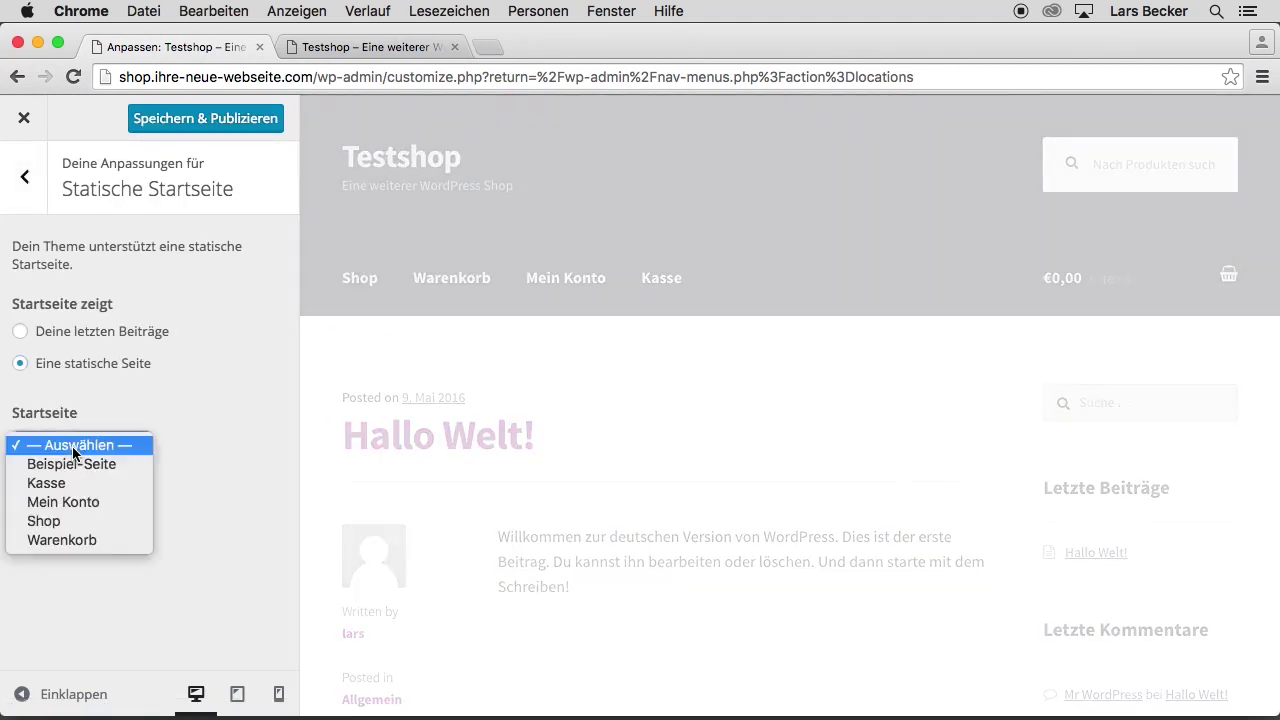
pyautogui.click(58, 520)
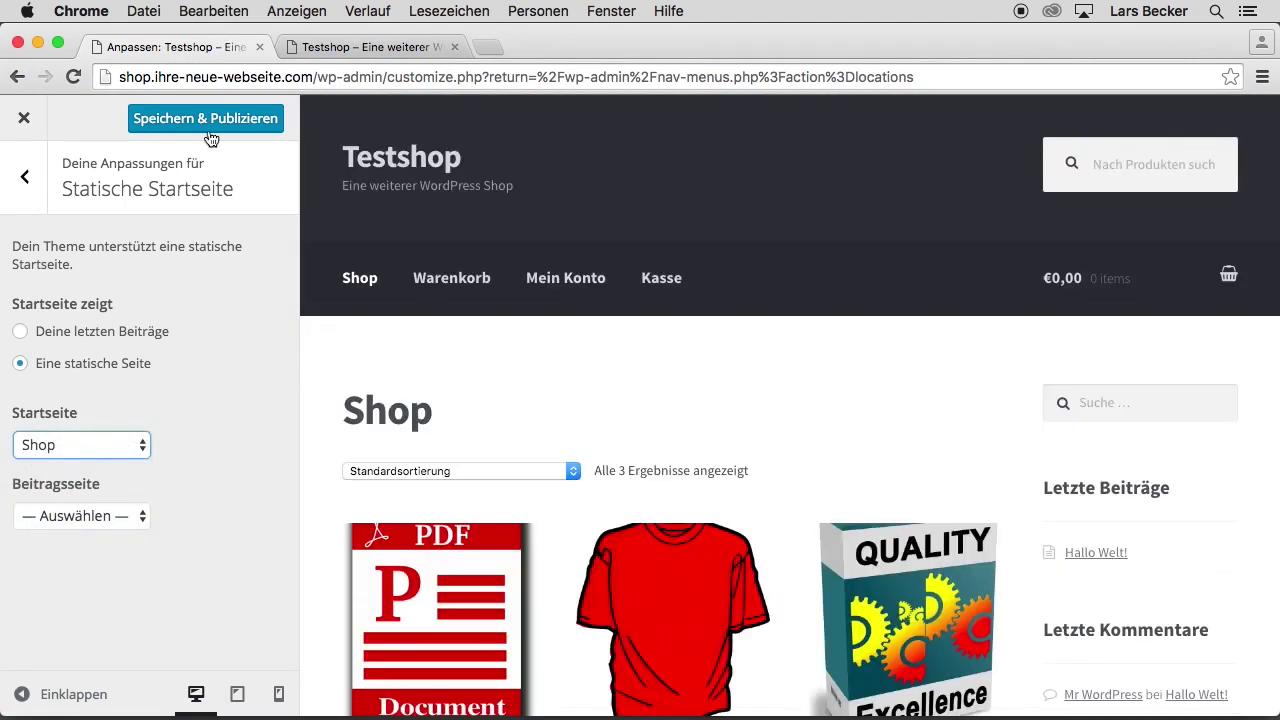
pyautogui.click(210, 121)
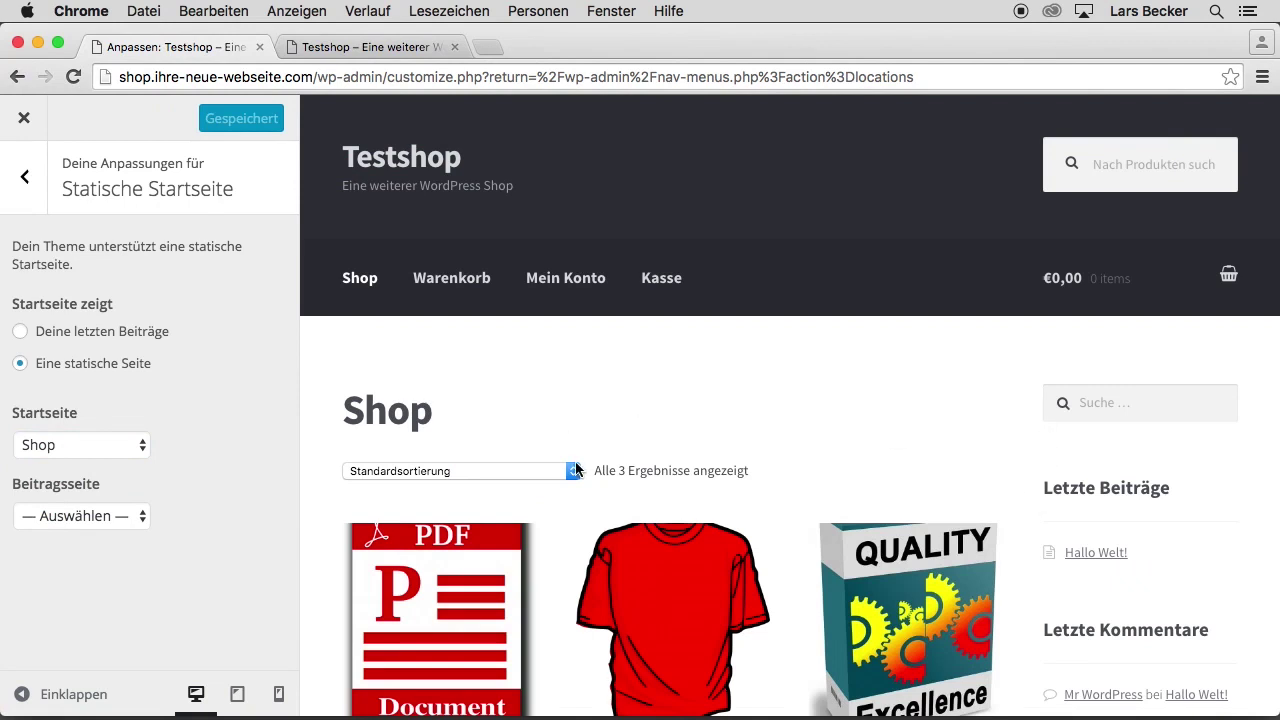
pyautogui.click(24, 118)
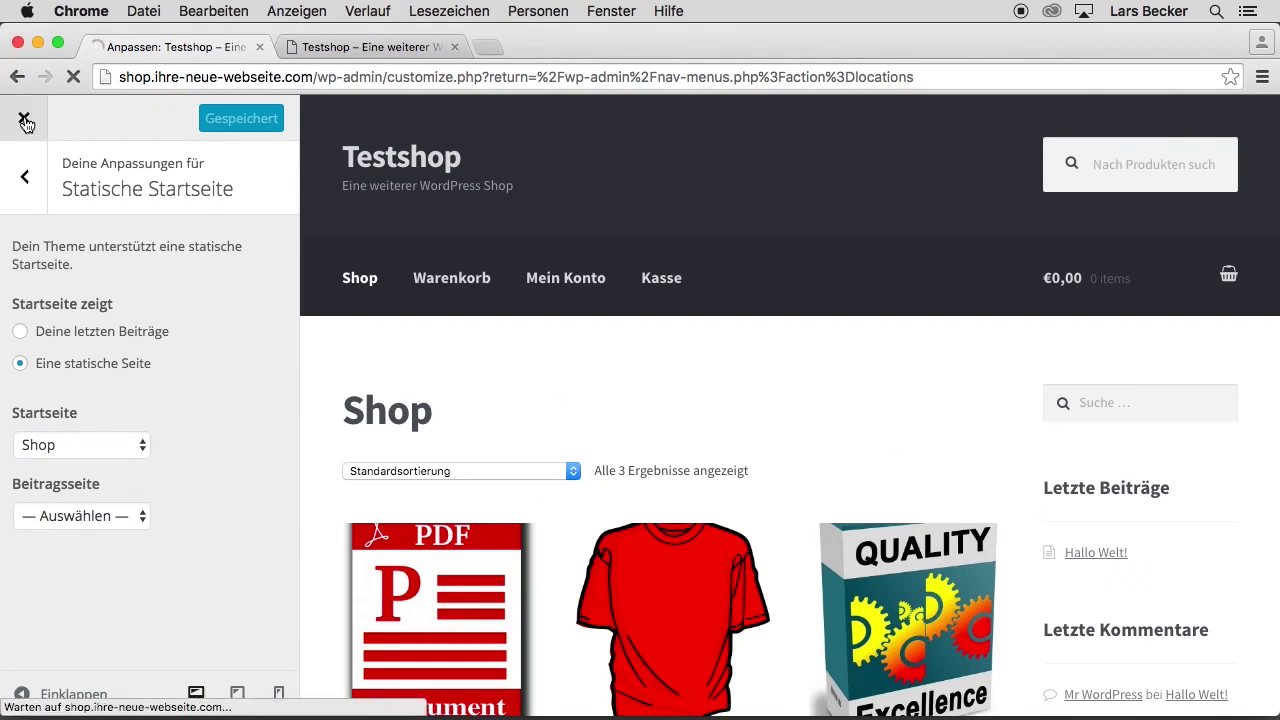
# Reload the website in its own tab and look over the front page's sorting options and product list.
pyautogui.click(414, 47)
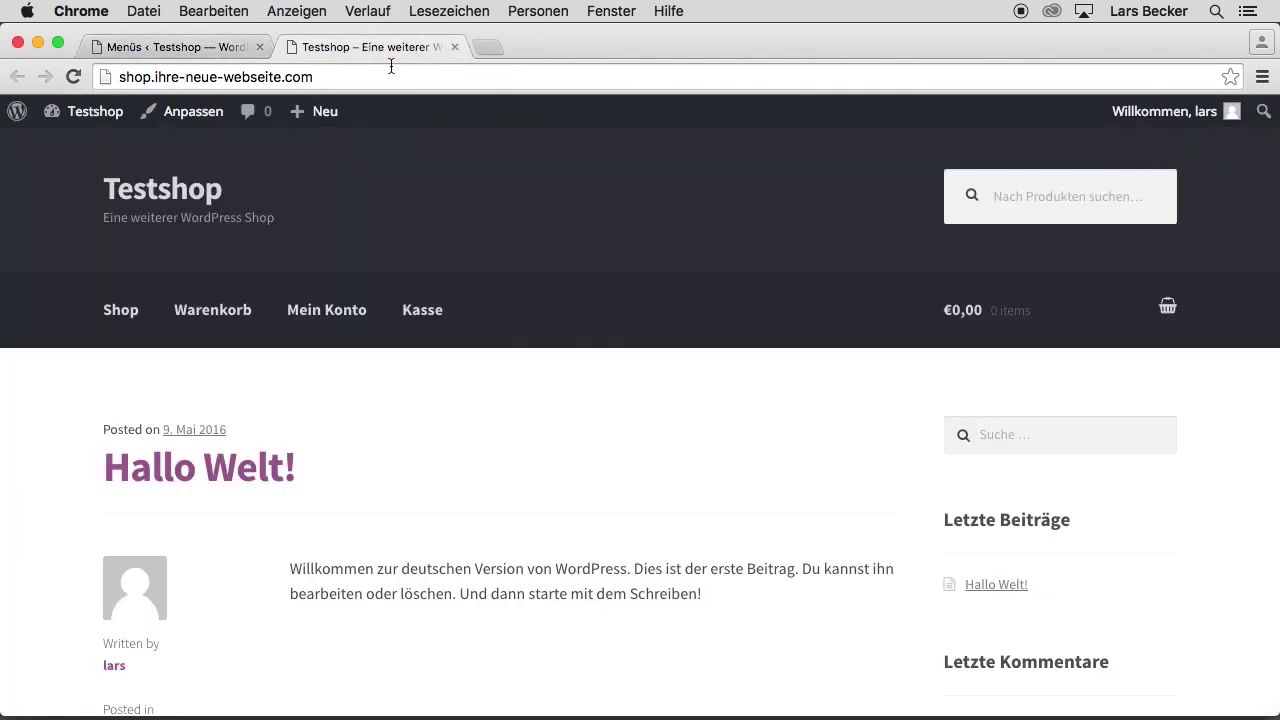
pyautogui.click(73, 77)
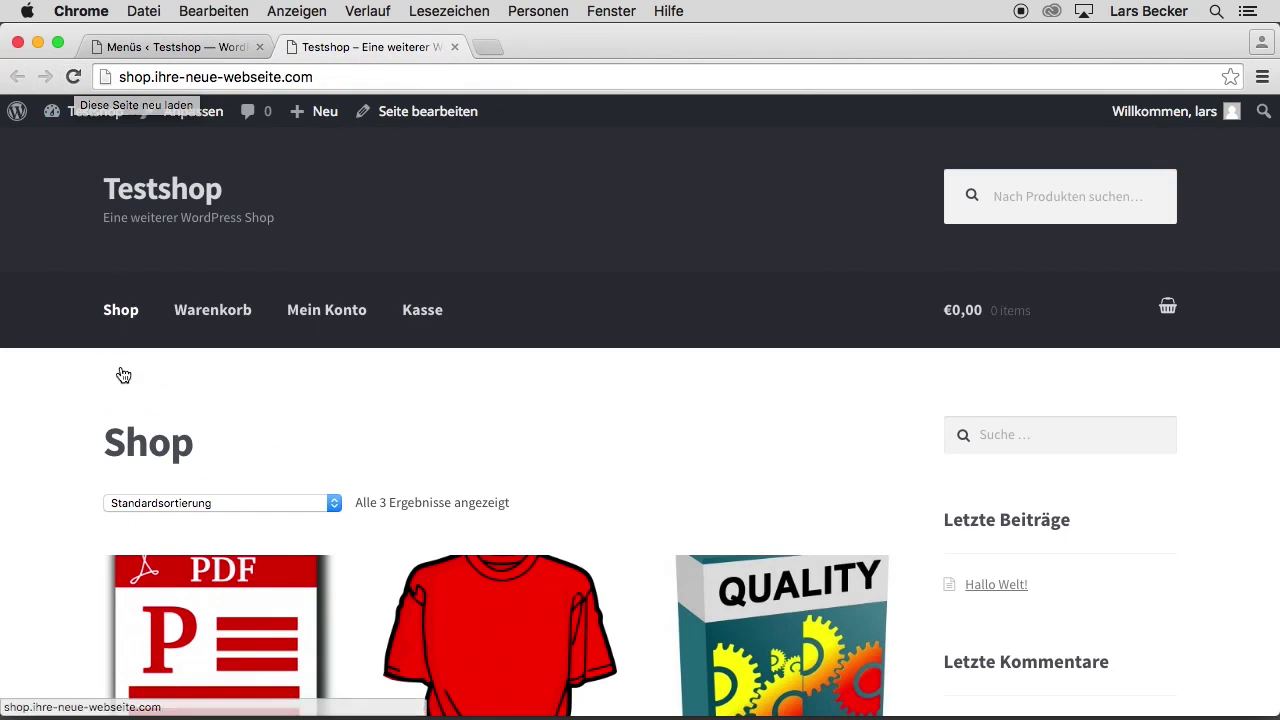
pyautogui.click(160, 503)
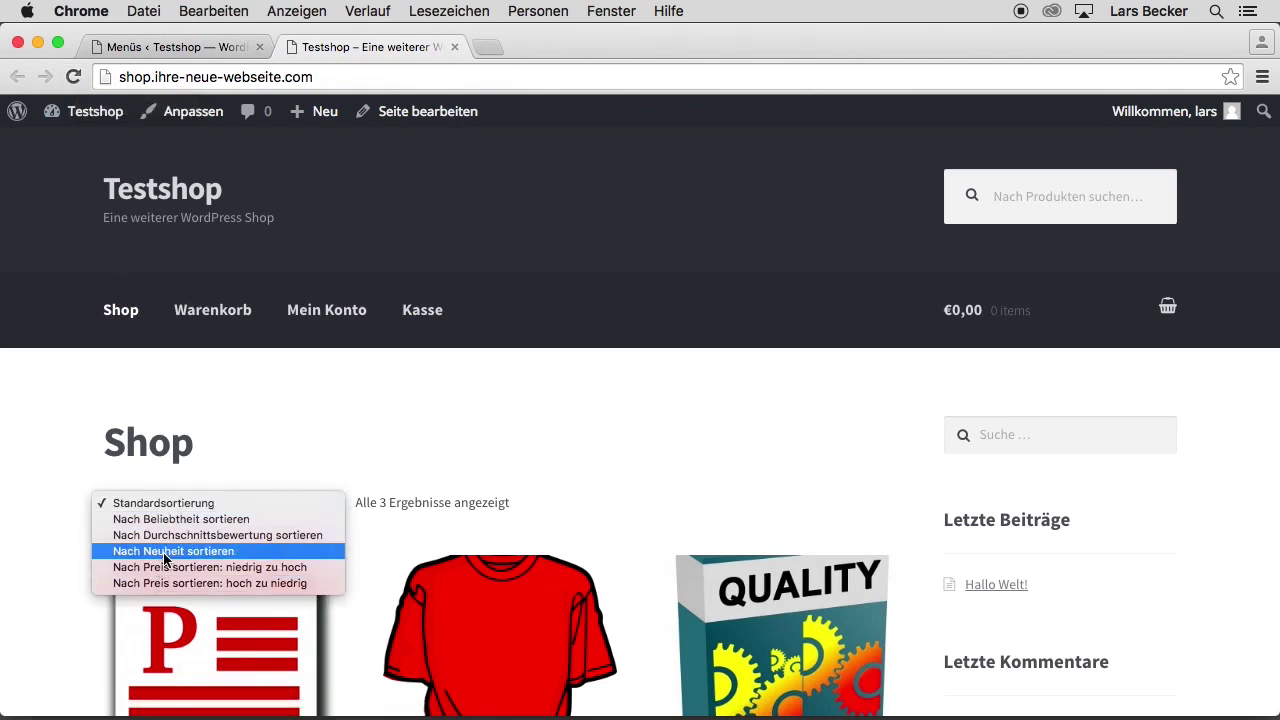
pyautogui.click(357, 397)
pyautogui.scroll(-5, 359, 398)
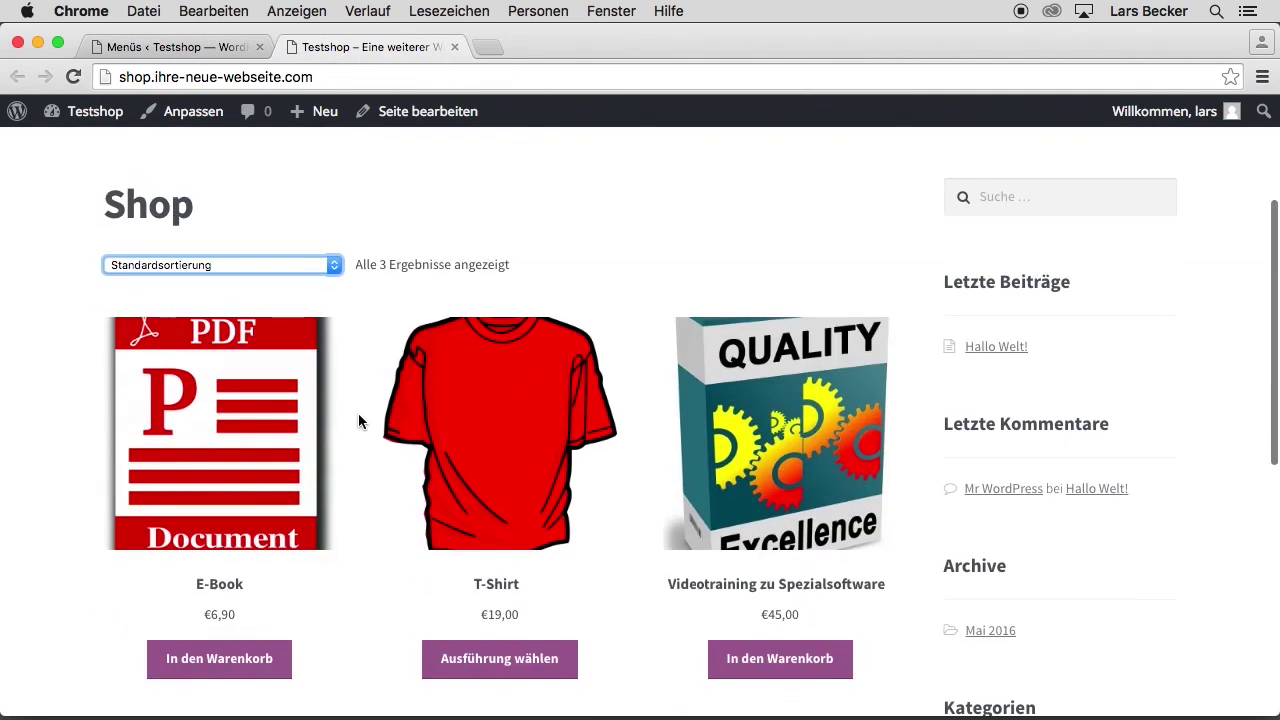
# Look through the E-Book product page and return to the Shop page.
pyautogui.click(214, 449)
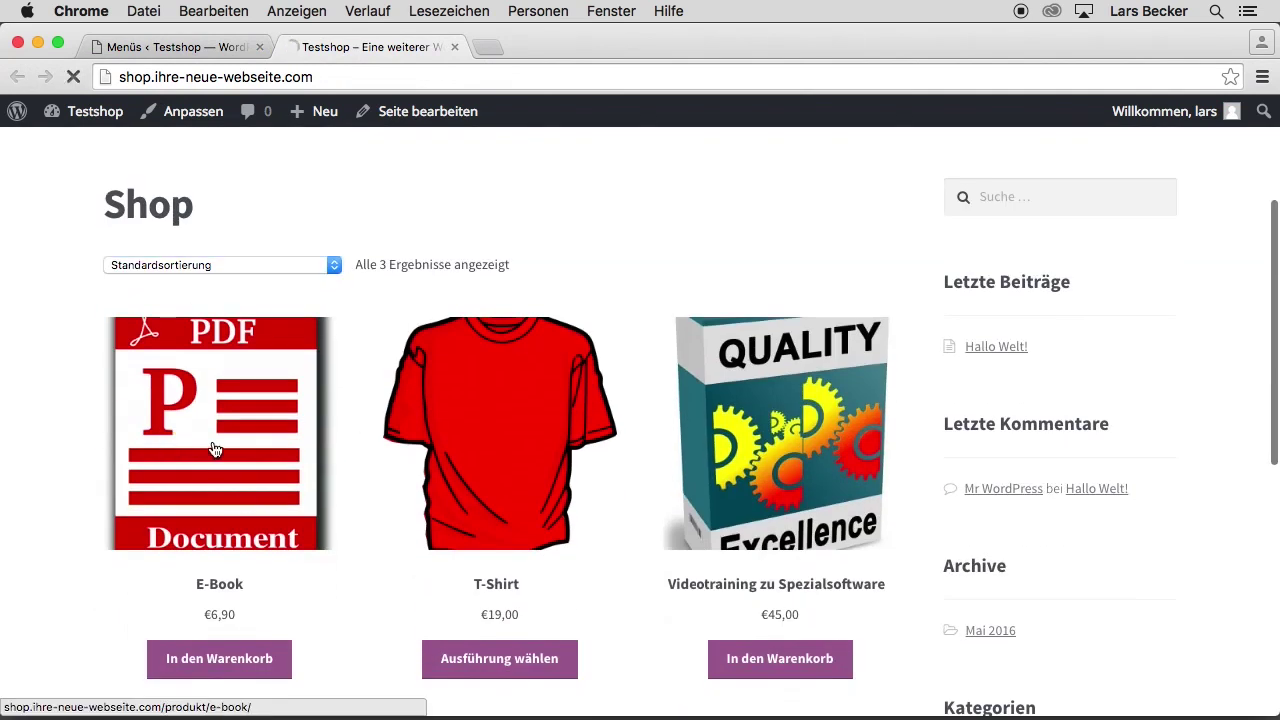
pyautogui.scroll(-10, 575, 464)
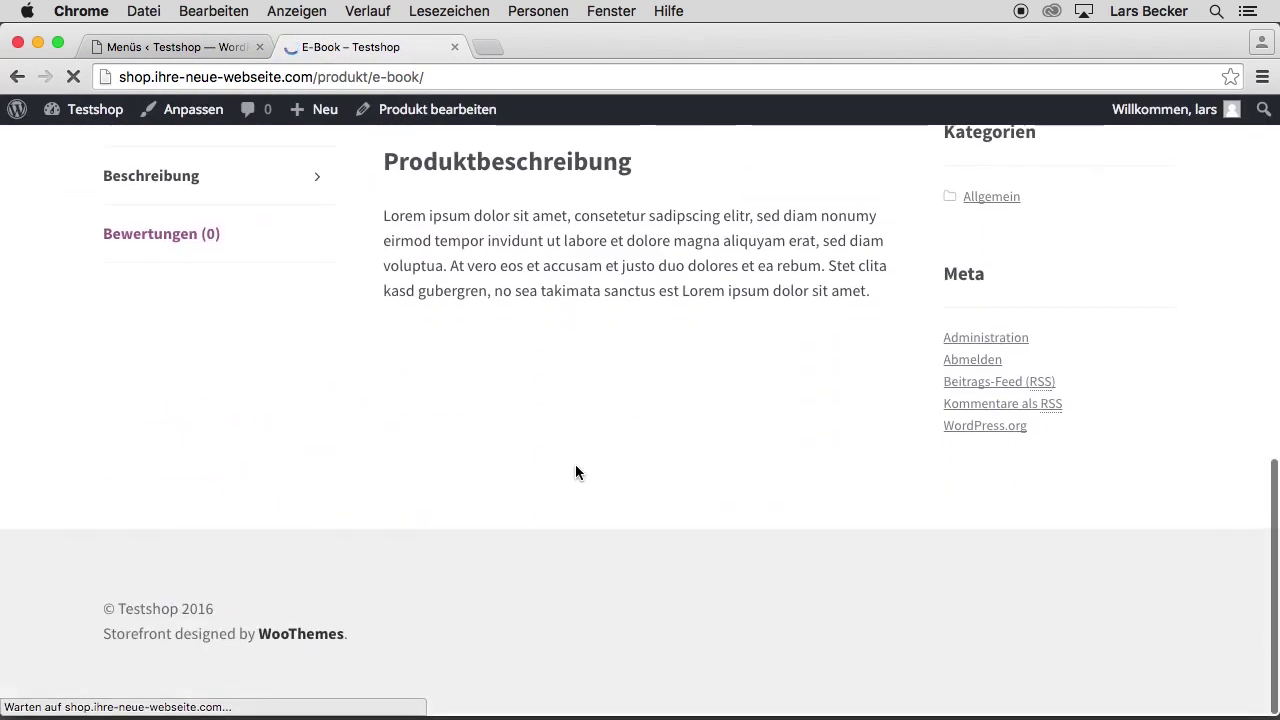
pyautogui.scroll(3, 576, 468)
pyautogui.scroll(7, 576, 468)
pyautogui.click(115, 310)
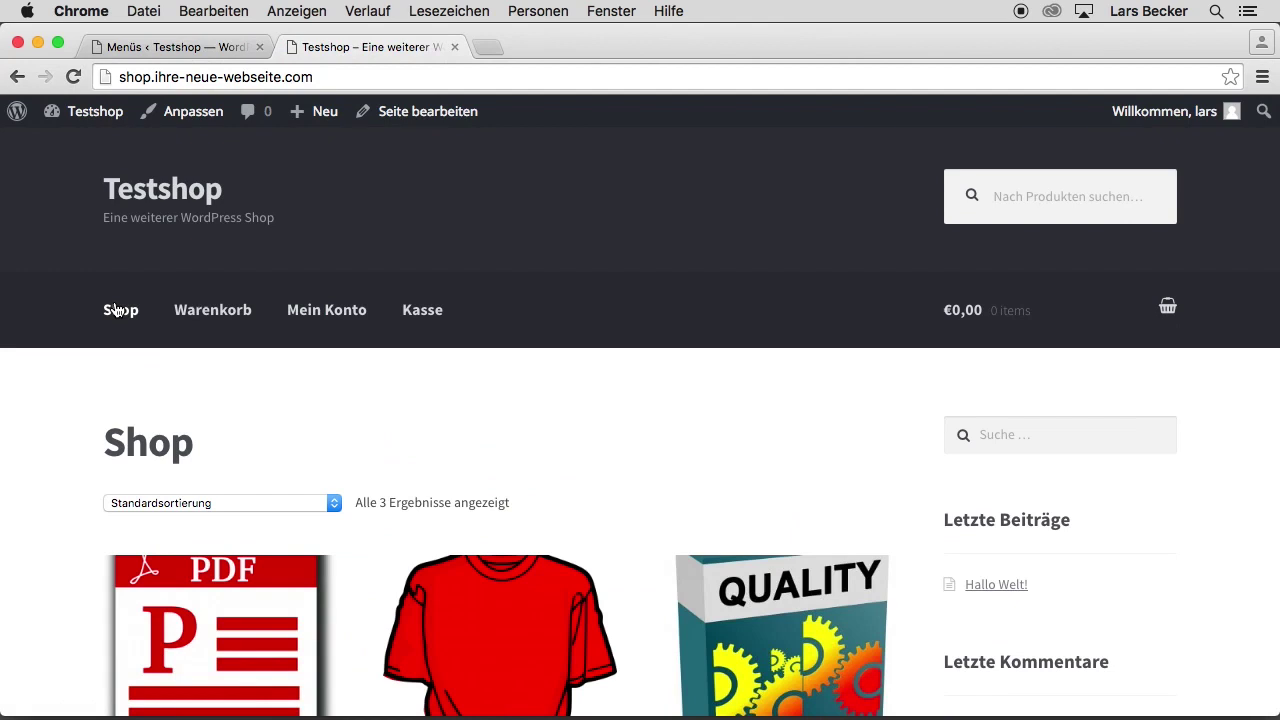
# Look over the default sidebar widgets beside the product list on the live Shop page.
pyautogui.scroll(-1, 1064, 437)
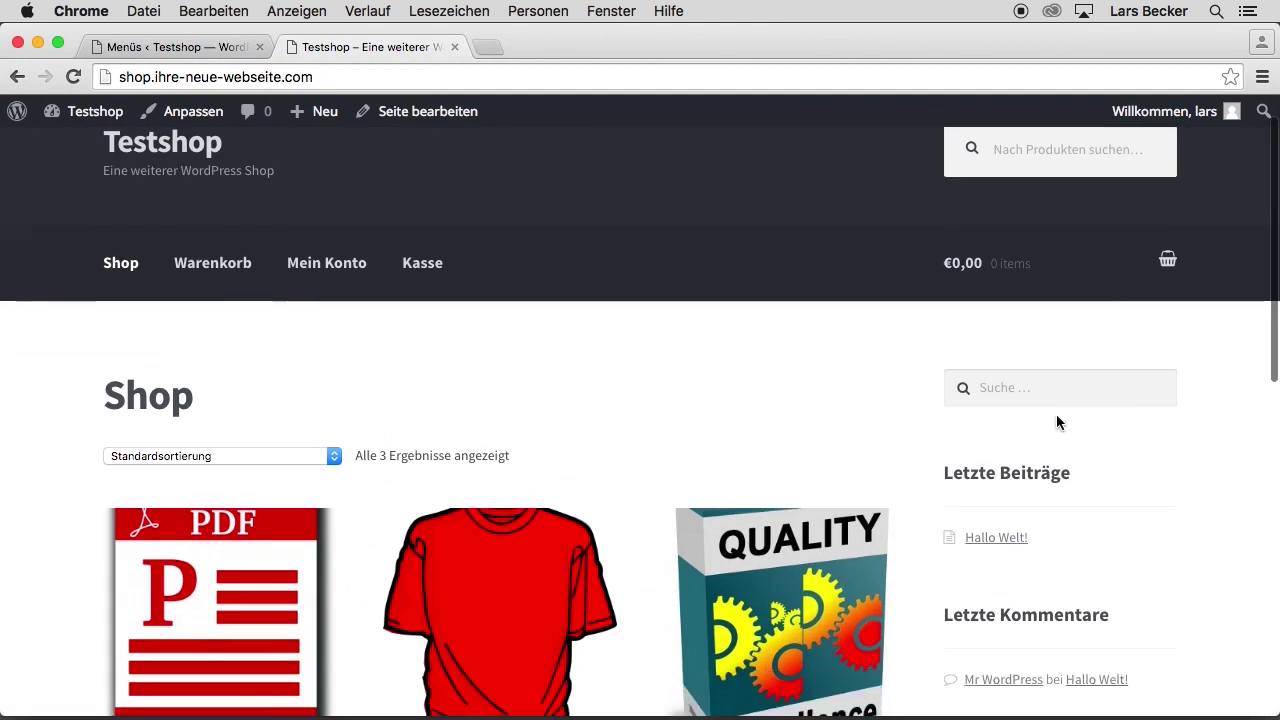
pyautogui.scroll(-2, 1128, 416)
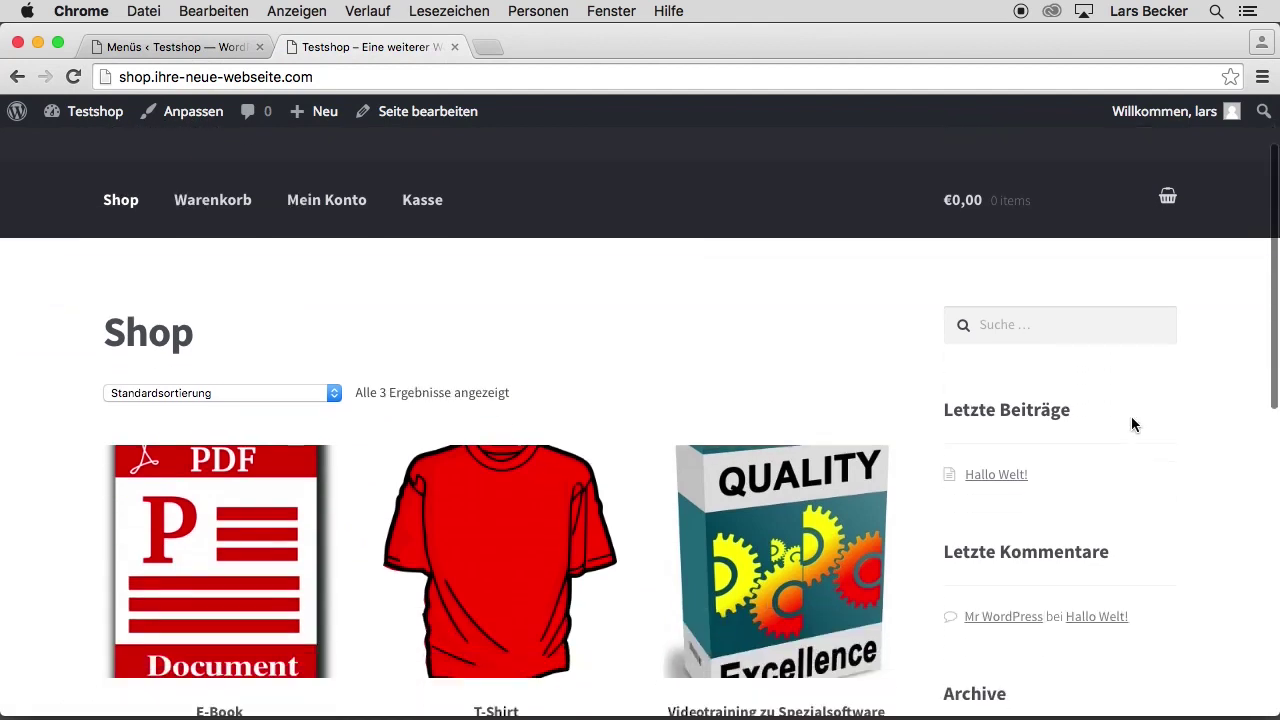
pyautogui.scroll(-4, 1123, 437)
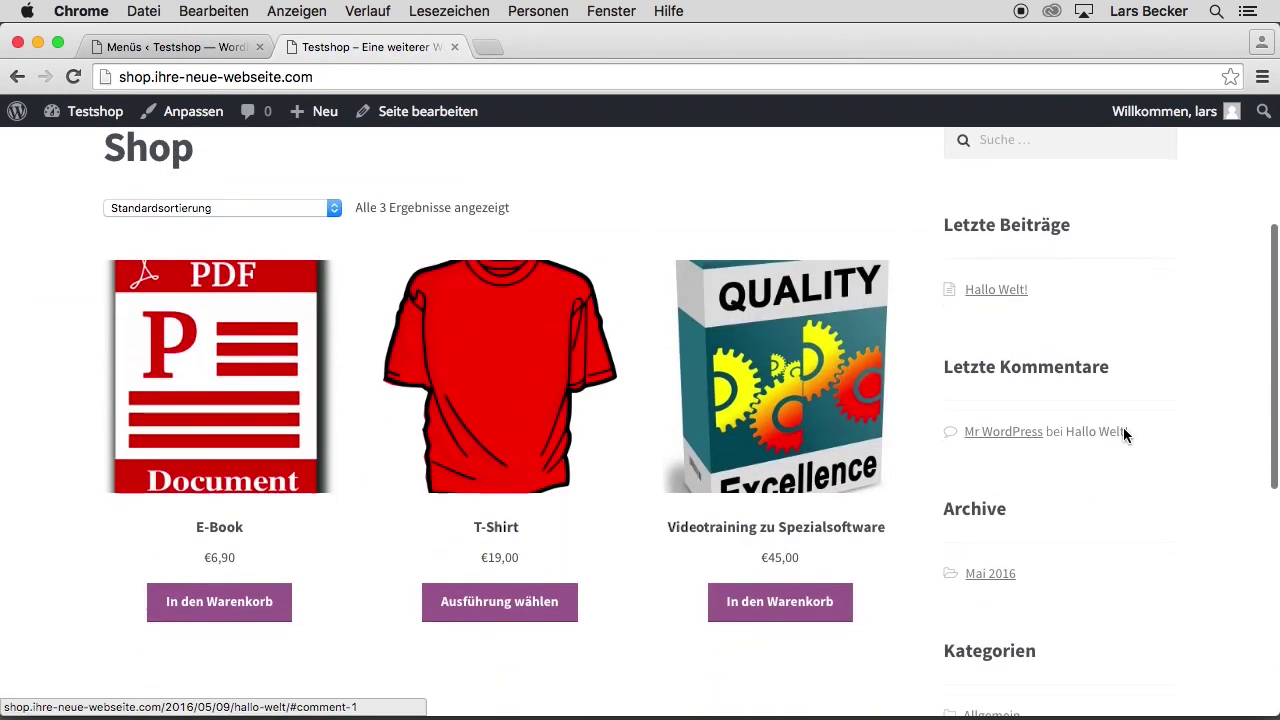
pyautogui.scroll(-5, 1100, 420)
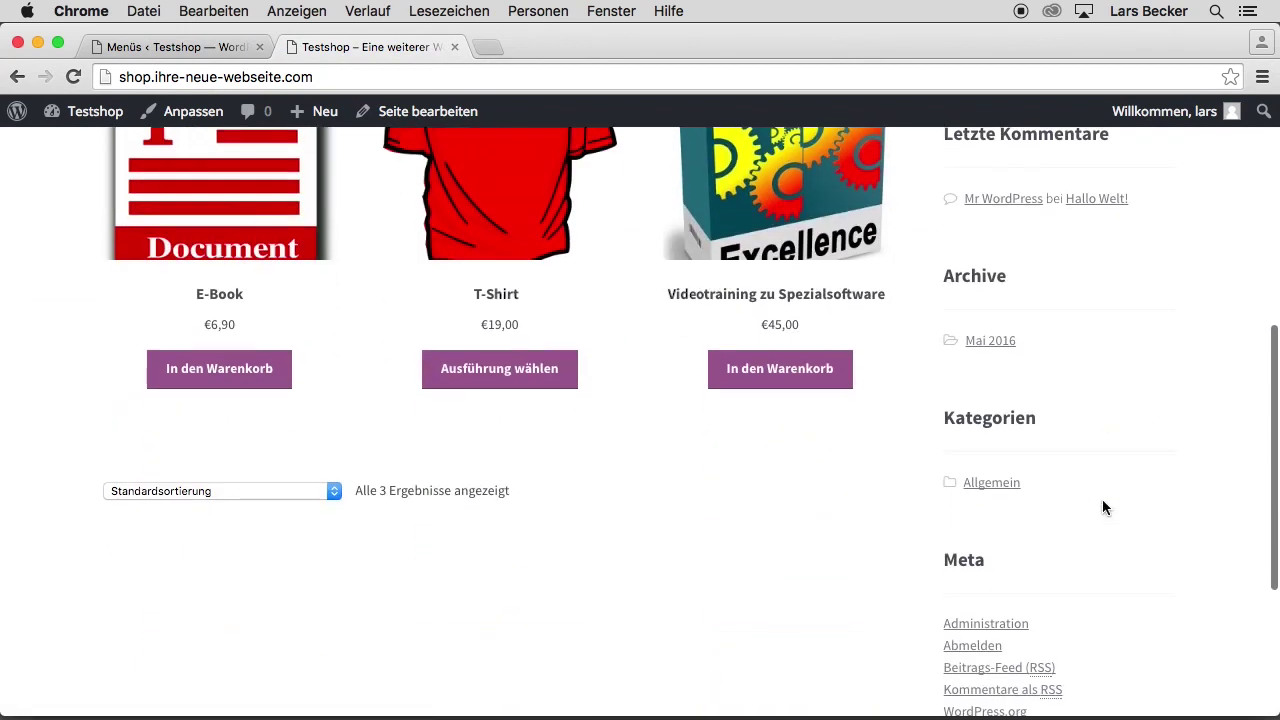
pyautogui.scroll(-6, 1114, 531)
pyautogui.scroll(15, 1120, 517)
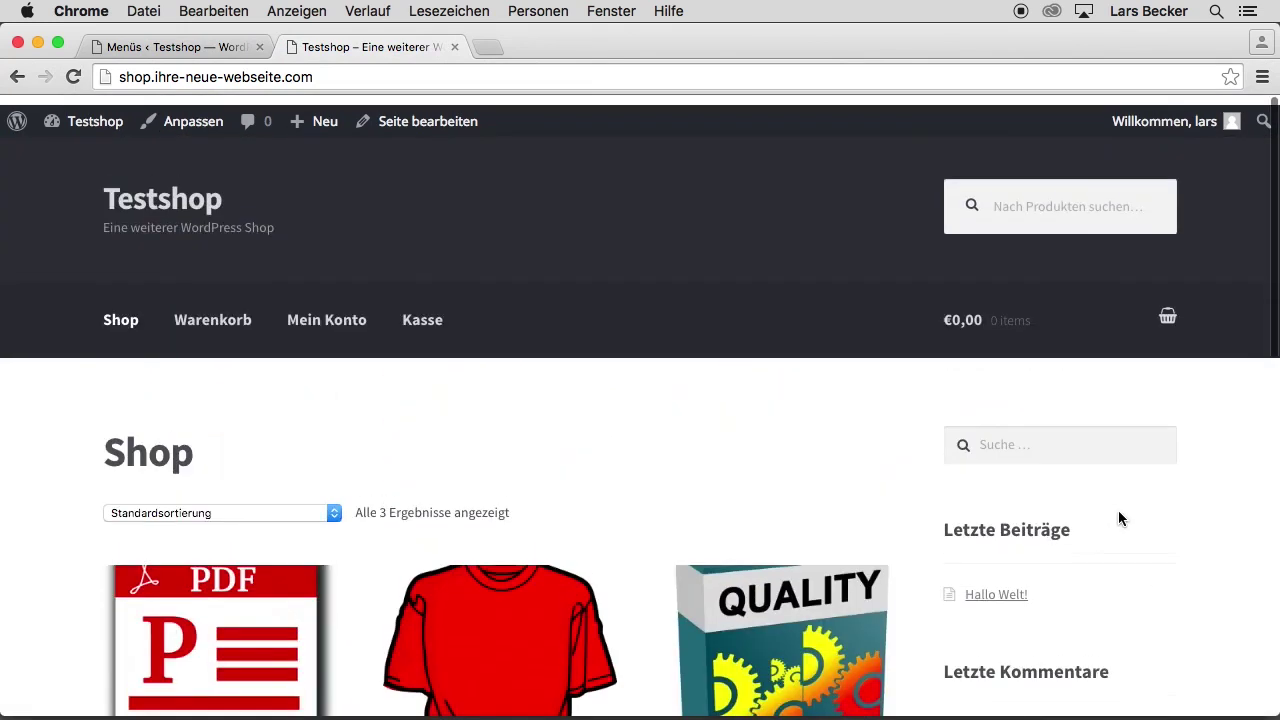
# Switch to the admin tab, open the theme's widget management and look through the available WooCommerce widgets.
pyautogui.click(203, 47)
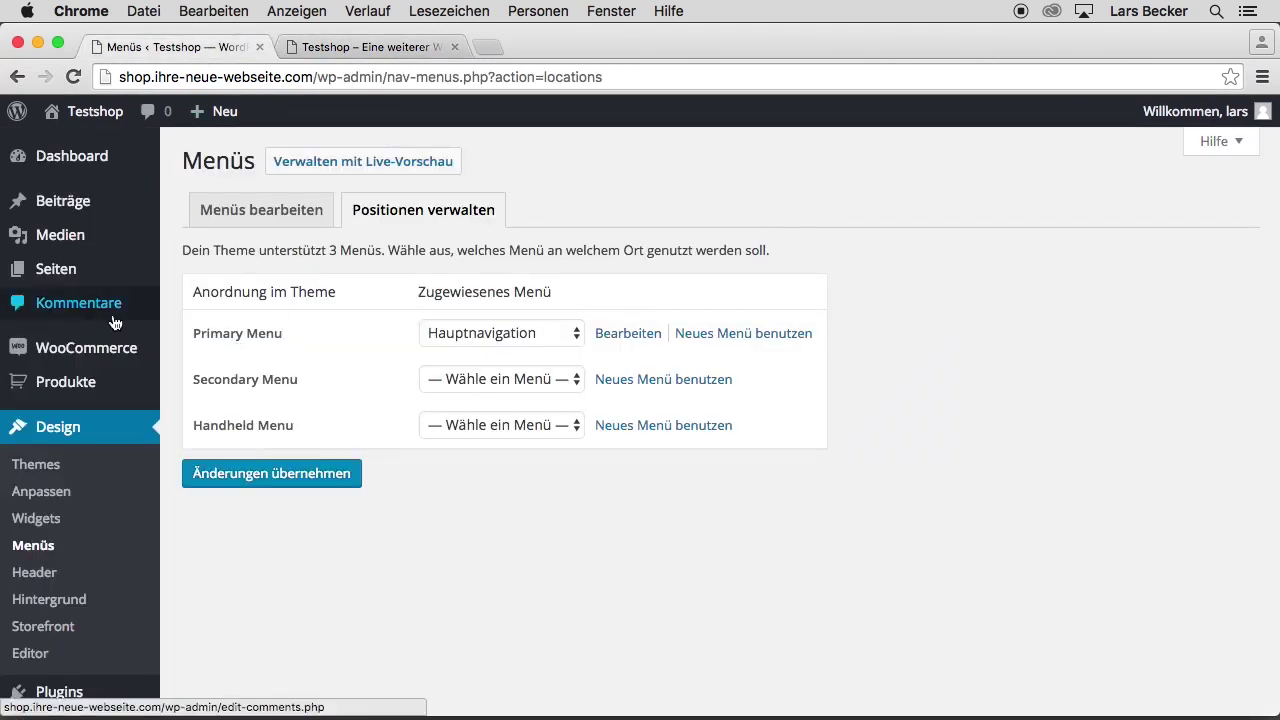
pyautogui.scroll(-1, 86, 305)
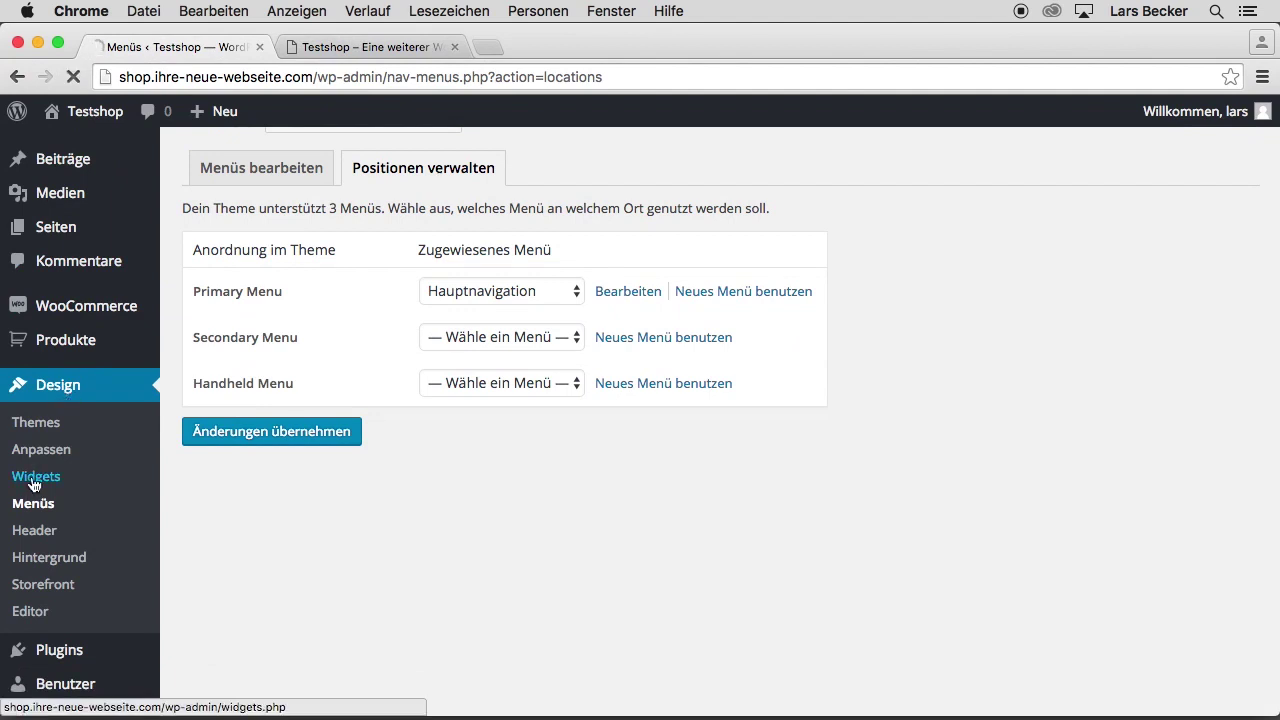
pyautogui.scroll(-2, 331, 274)
pyautogui.scroll(-10, 333, 355)
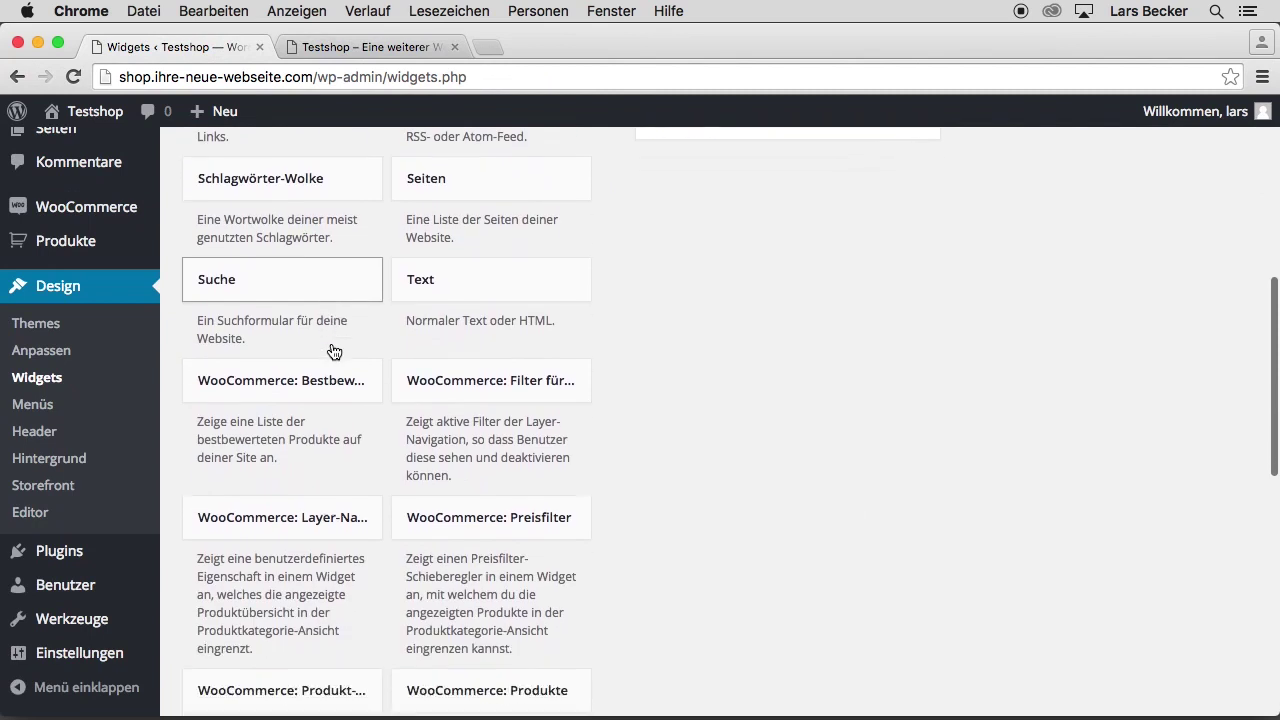
pyautogui.scroll(-4, 731, 334)
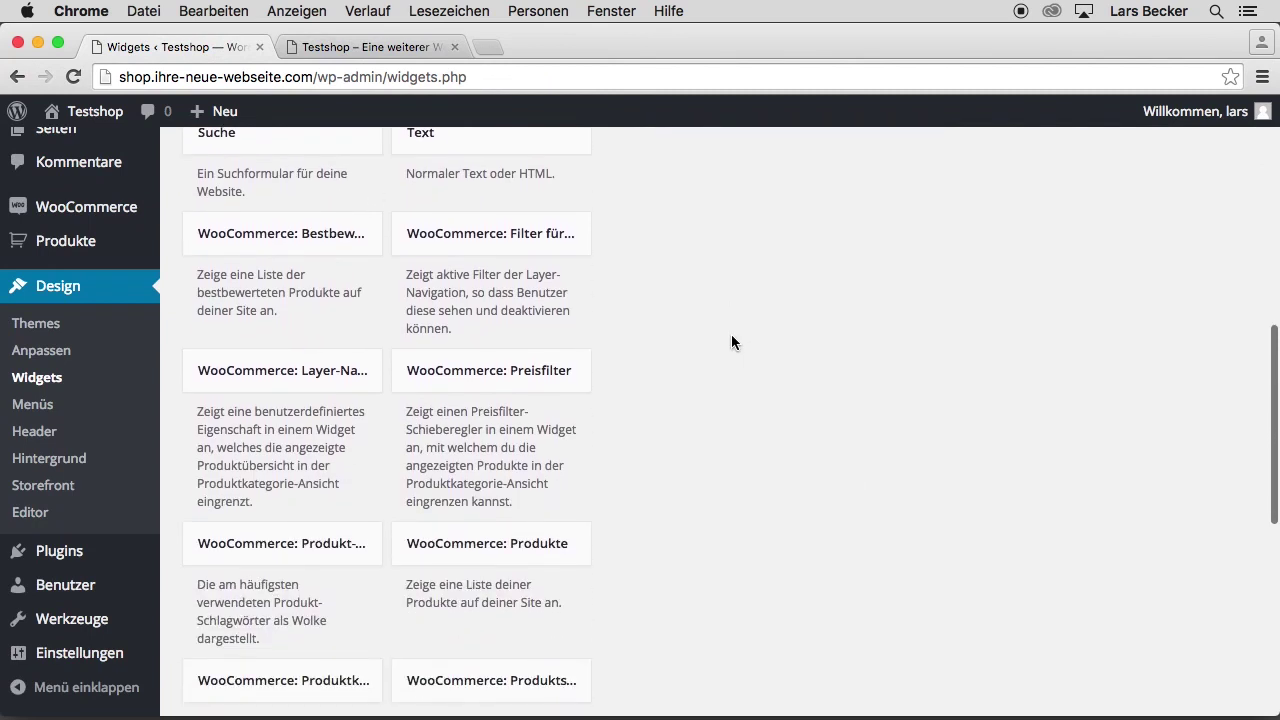
pyautogui.scroll(-2, 677, 292)
pyautogui.scroll(-5, 677, 300)
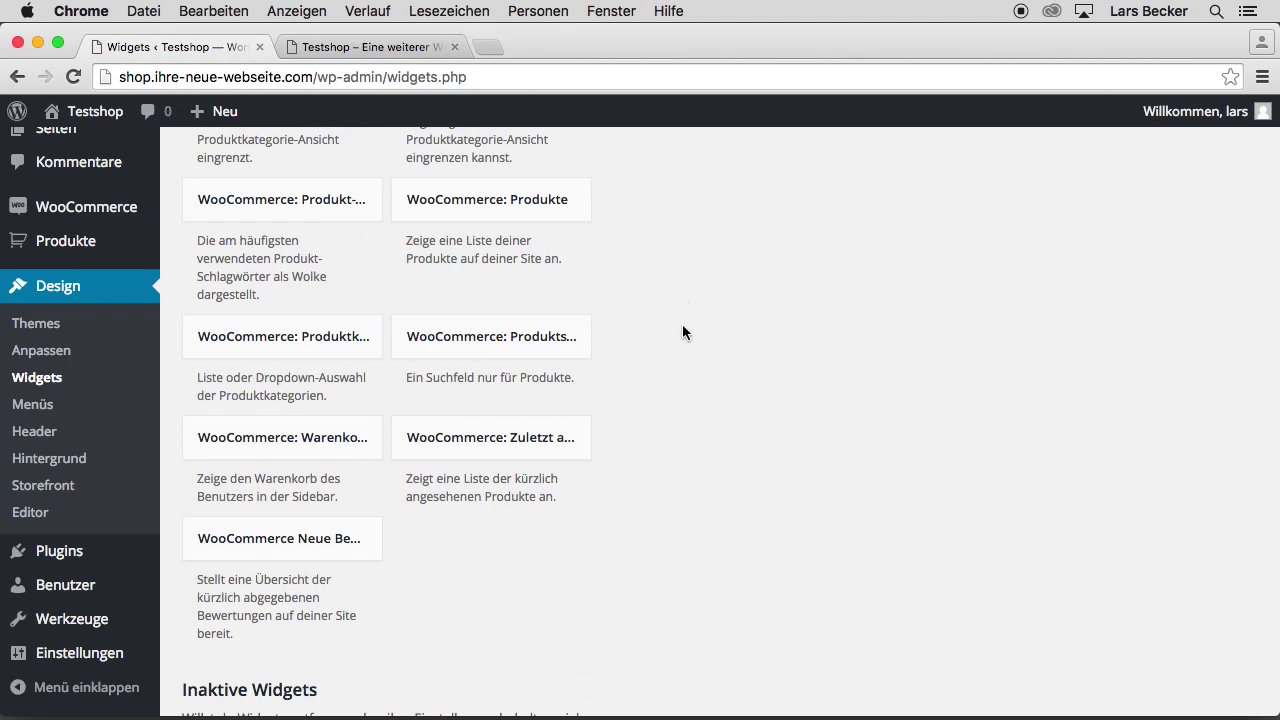
pyautogui.scroll(10, 718, 393)
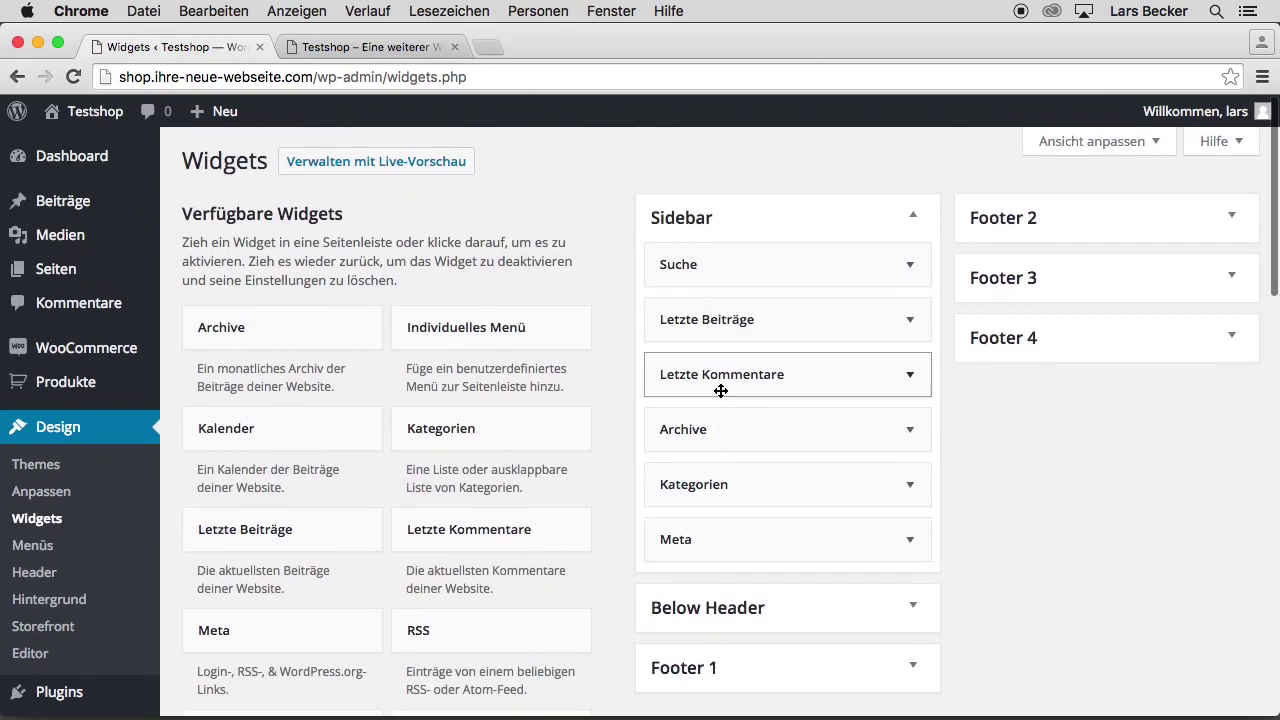
# Remove the default widgets Suche, Letzte Beiträge, Letzte Kommentare, Archive, Kategorien and Meta from the Sidebar area.
pyautogui.moveTo(671, 263); pyautogui.dragTo(380, 257)
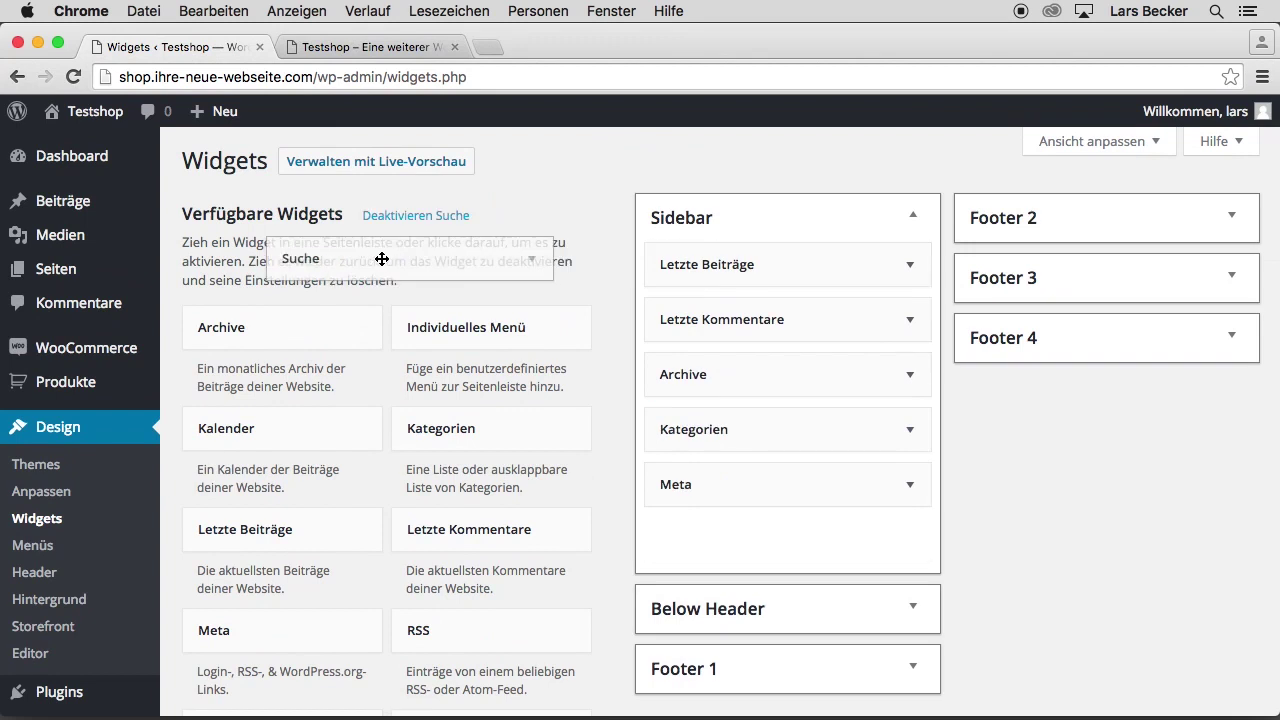
pyautogui.moveTo(666, 264); pyautogui.dragTo(235, 267)
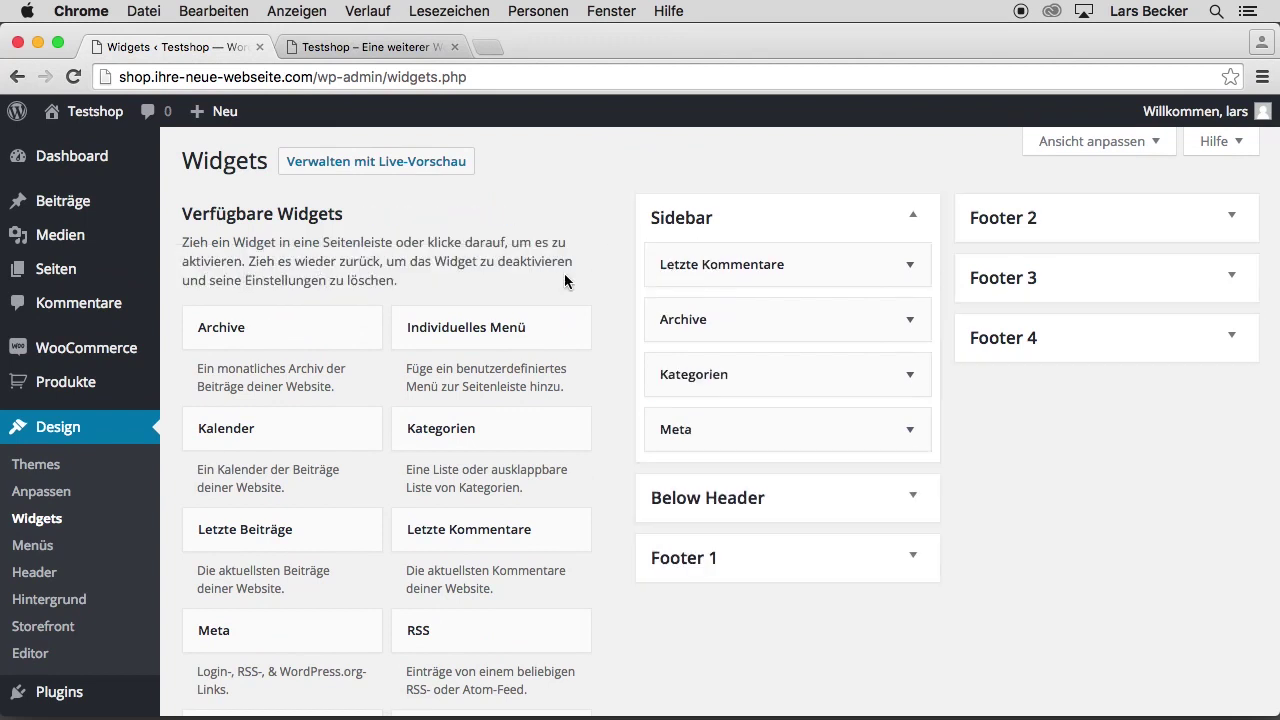
pyautogui.moveTo(690, 266); pyautogui.dragTo(396, 246)
pyautogui.moveTo(666, 263); pyautogui.dragTo(328, 247)
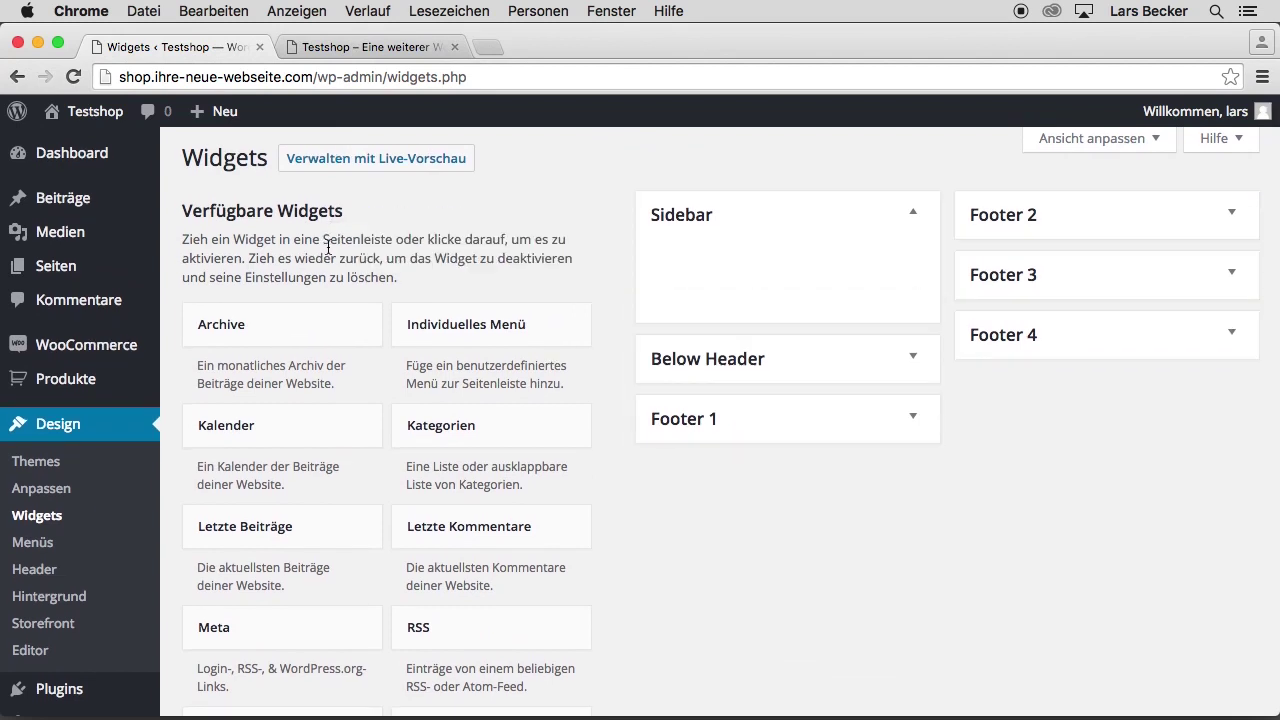
# Add the WooCommerce: Warenkorb widget to the Sidebar and enable hiding it when the cart is empty.
pyautogui.scroll(-5, 423, 330)
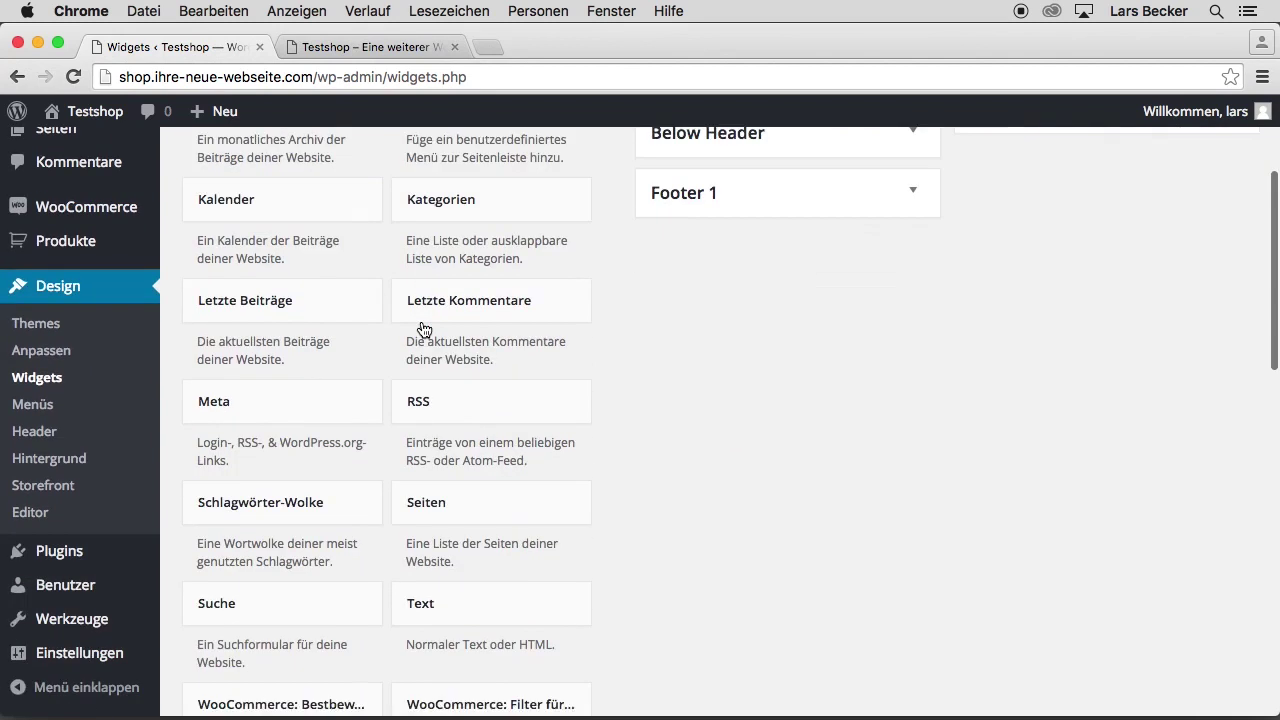
pyautogui.scroll(-5, 423, 323)
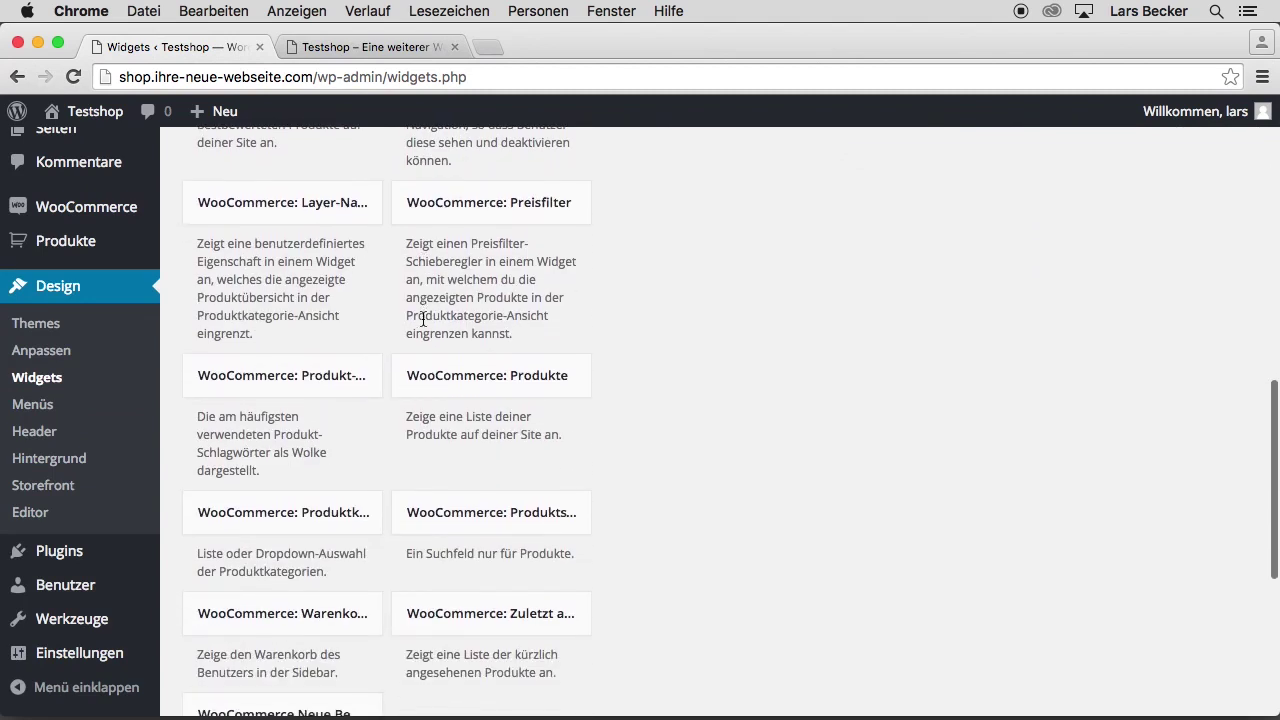
pyautogui.scroll(-2, 423, 330)
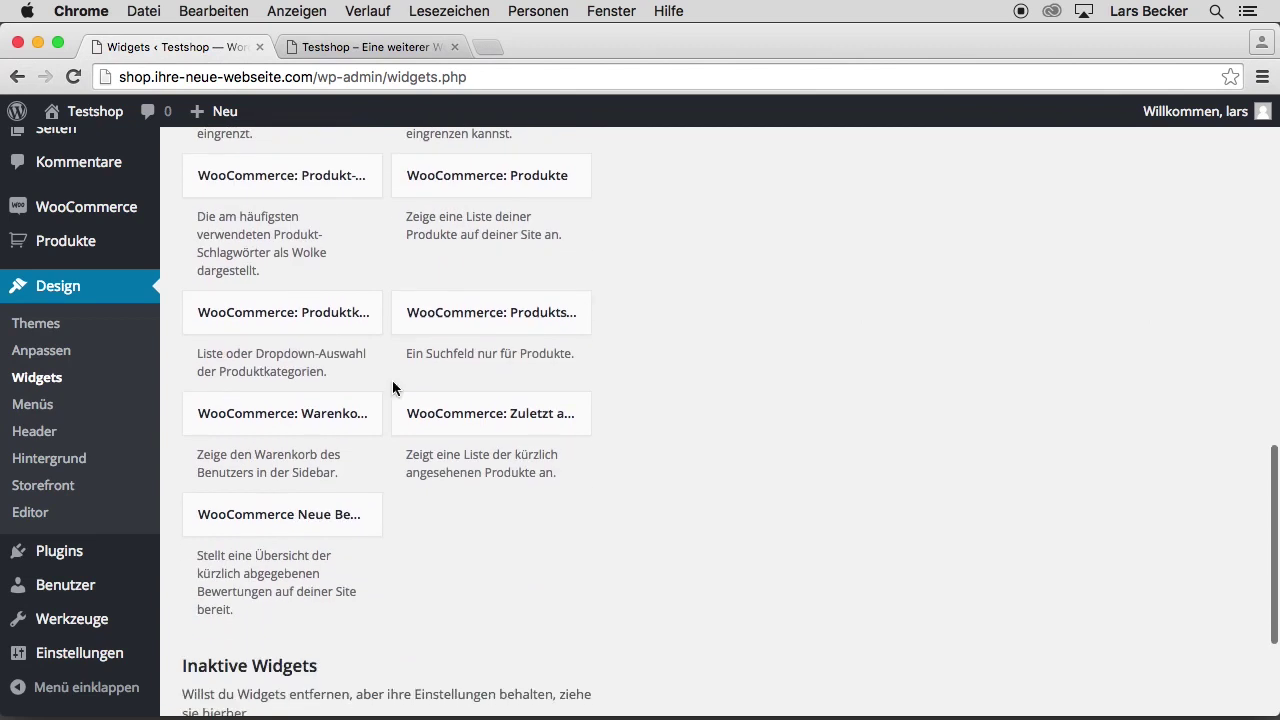
pyautogui.moveTo(277, 418); pyautogui.dragTo(741, 278)
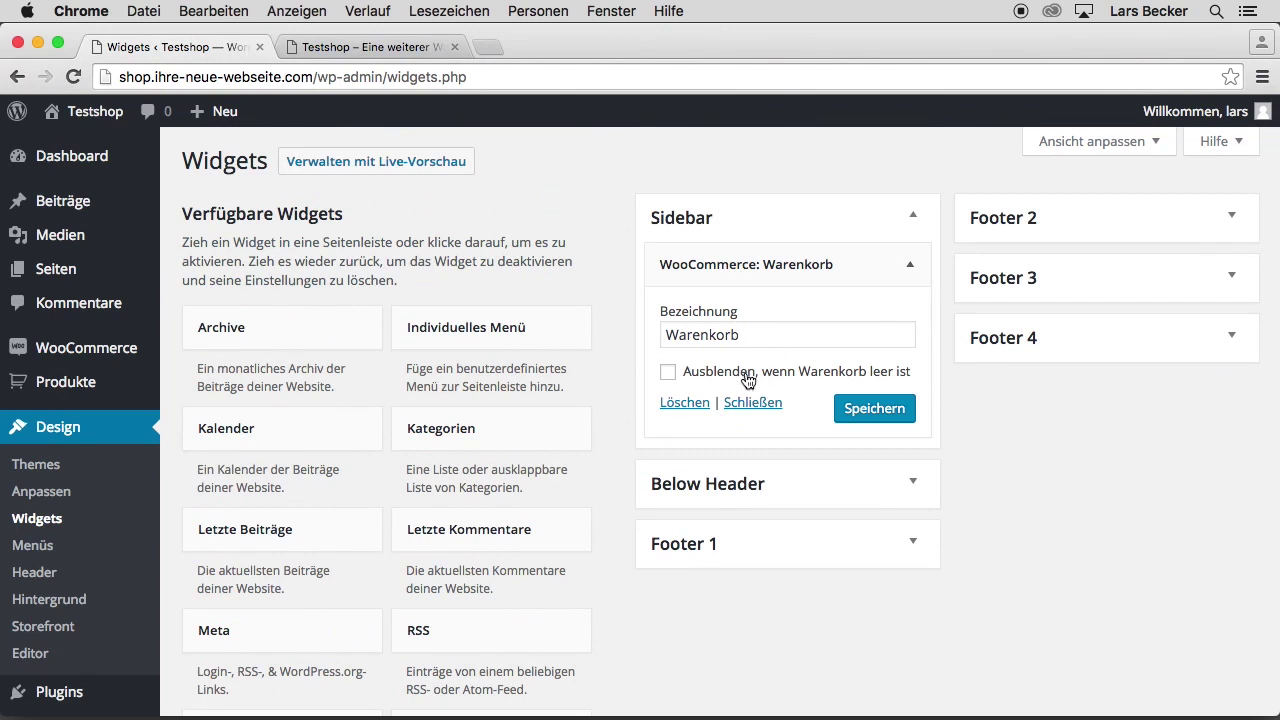
pyautogui.click(668, 375)
# Add the WooCommerce: Preisfilter widget to the Sidebar below the Warenkorb widget.
pyautogui.scroll(-10, 537, 366)
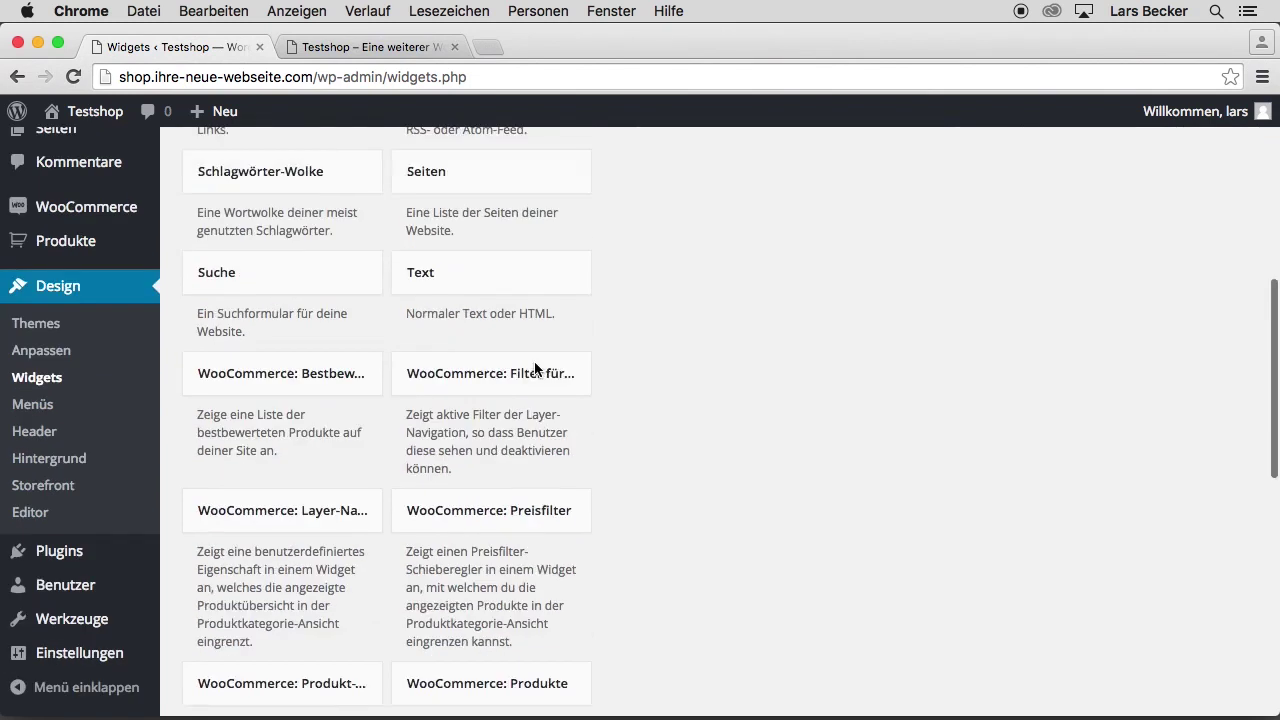
pyautogui.scroll(3, 537, 365)
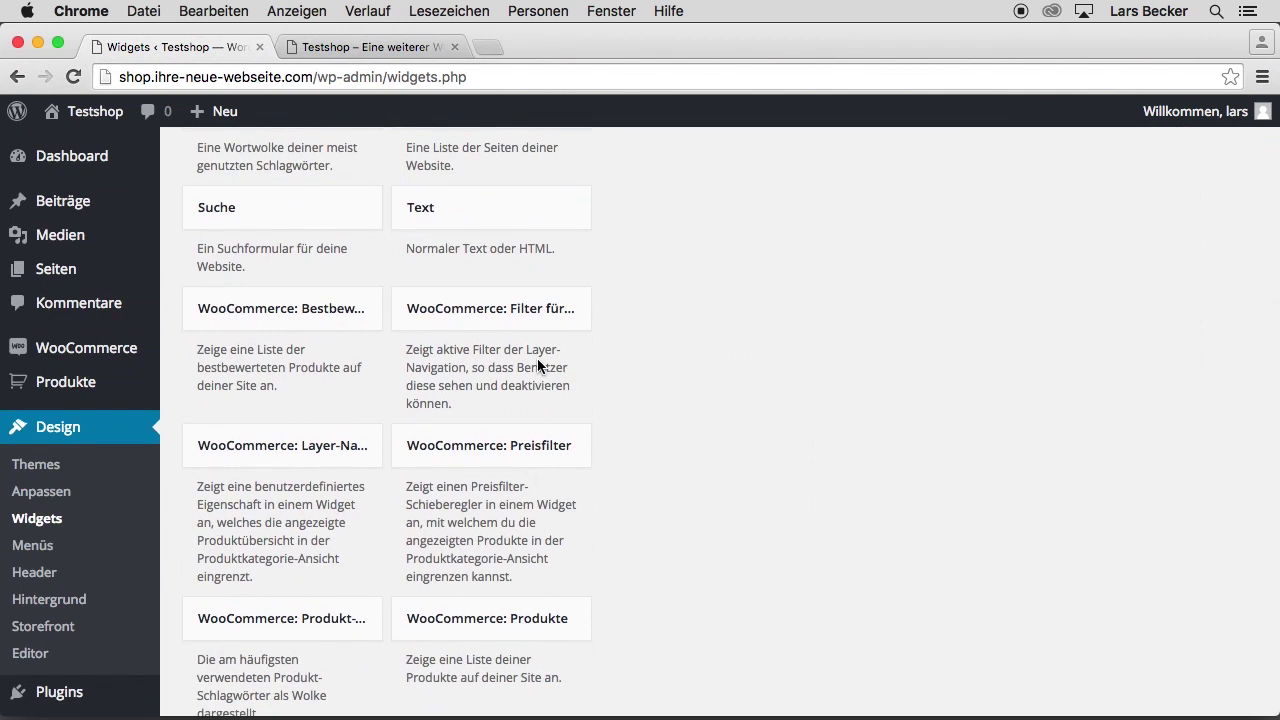
pyautogui.moveTo(494, 449); pyautogui.dragTo(775, 437)
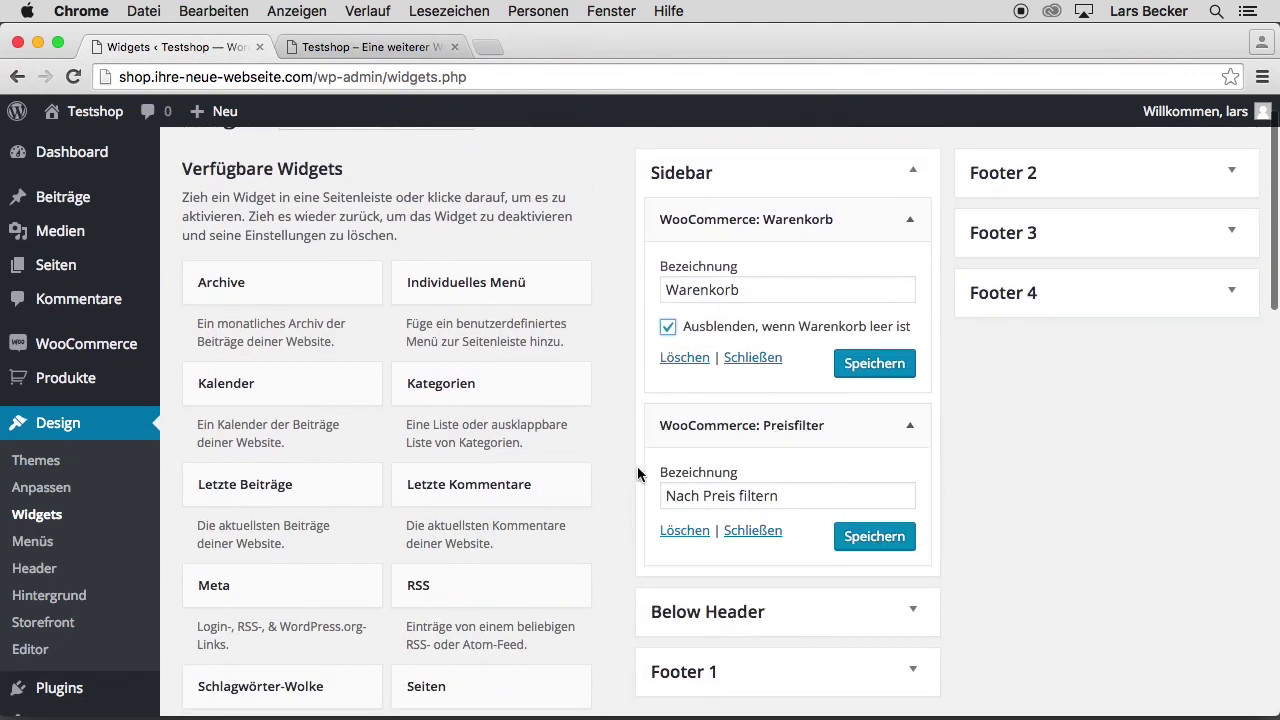
# Add the WooCommerce: Produktsuche widget to the Sidebar above the Warenkorb widget.
pyautogui.scroll(-10, 591, 443)
pyautogui.scroll(-2, 593, 443)
pyautogui.moveTo(563, 283); pyautogui.dragTo(814, 262)
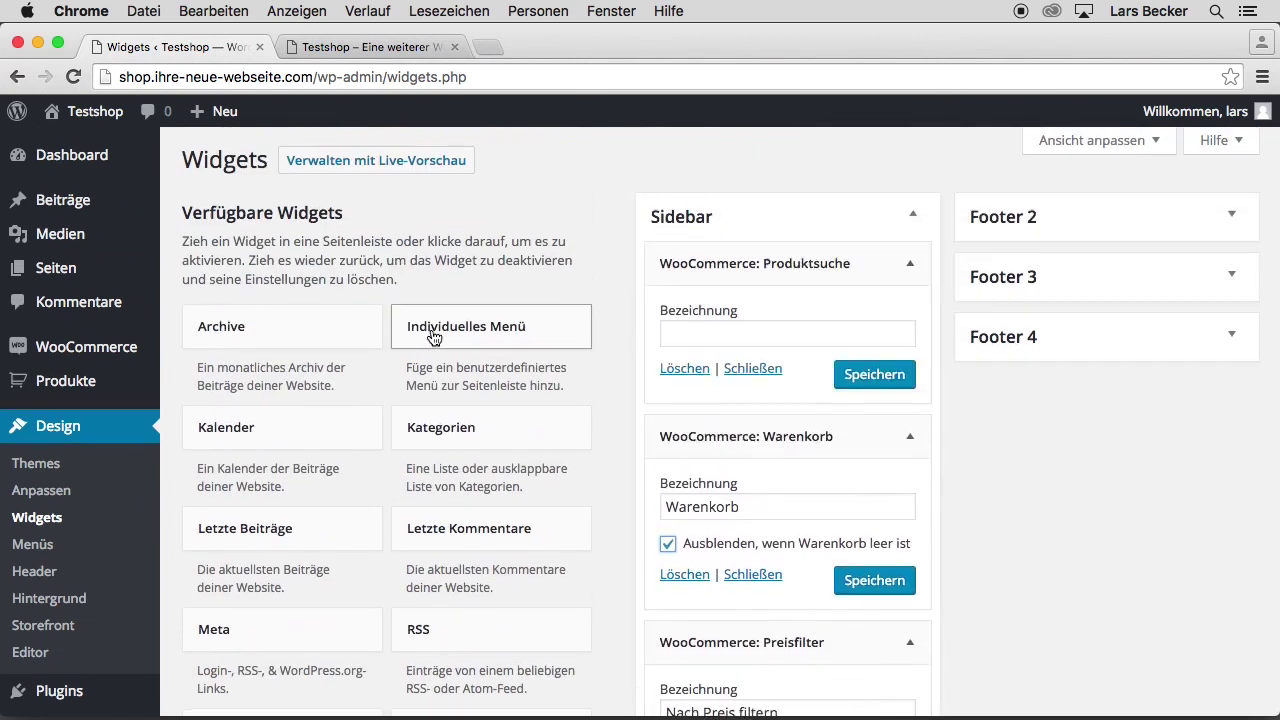
# Add the WooCommerce: Produktkategorien widget below the price filter in the Sidebar and save its default settings.
pyautogui.scroll(-12, 433, 338)
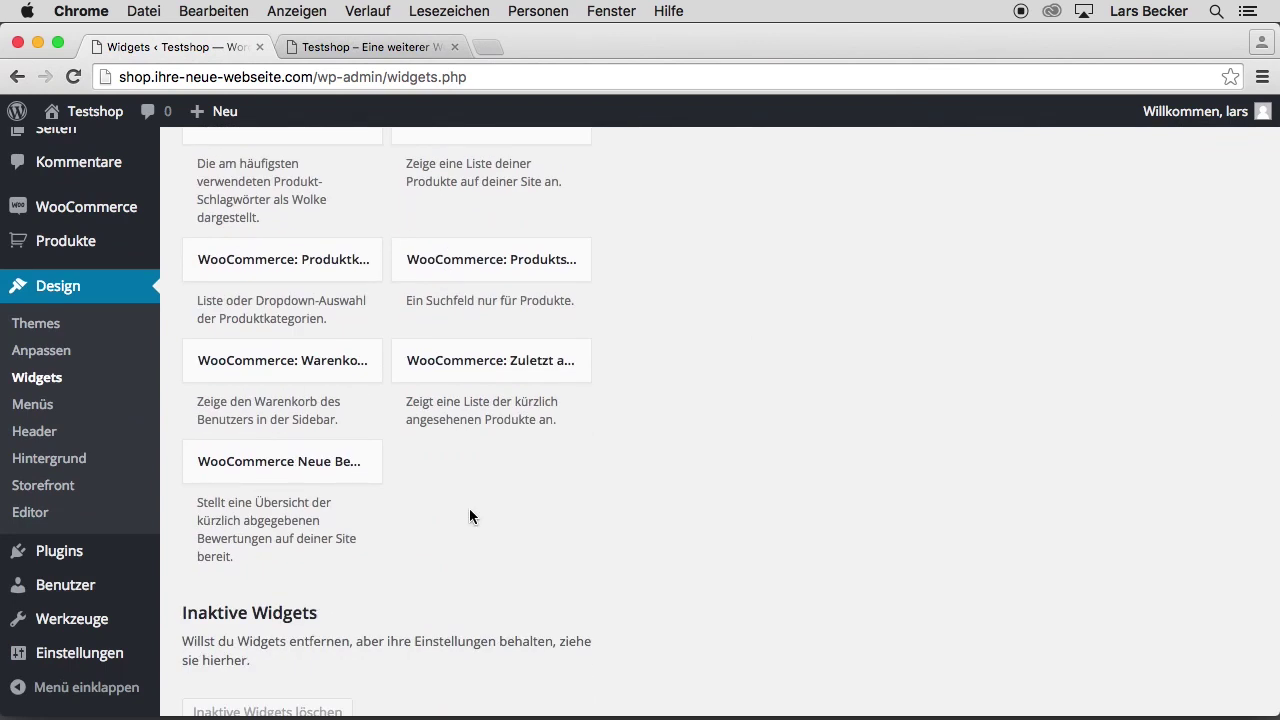
pyautogui.moveTo(294, 263); pyautogui.dragTo(761, 431)
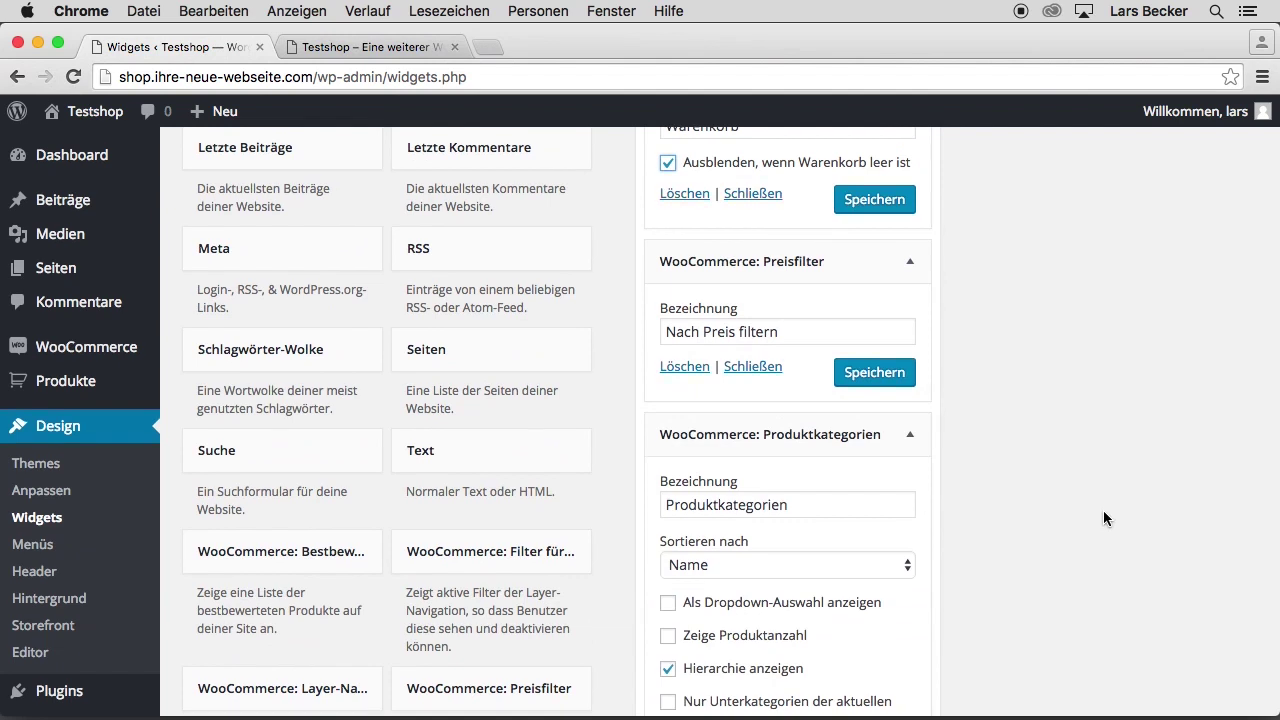
pyautogui.scroll(-5, 1103, 510)
pyautogui.click(895, 385)
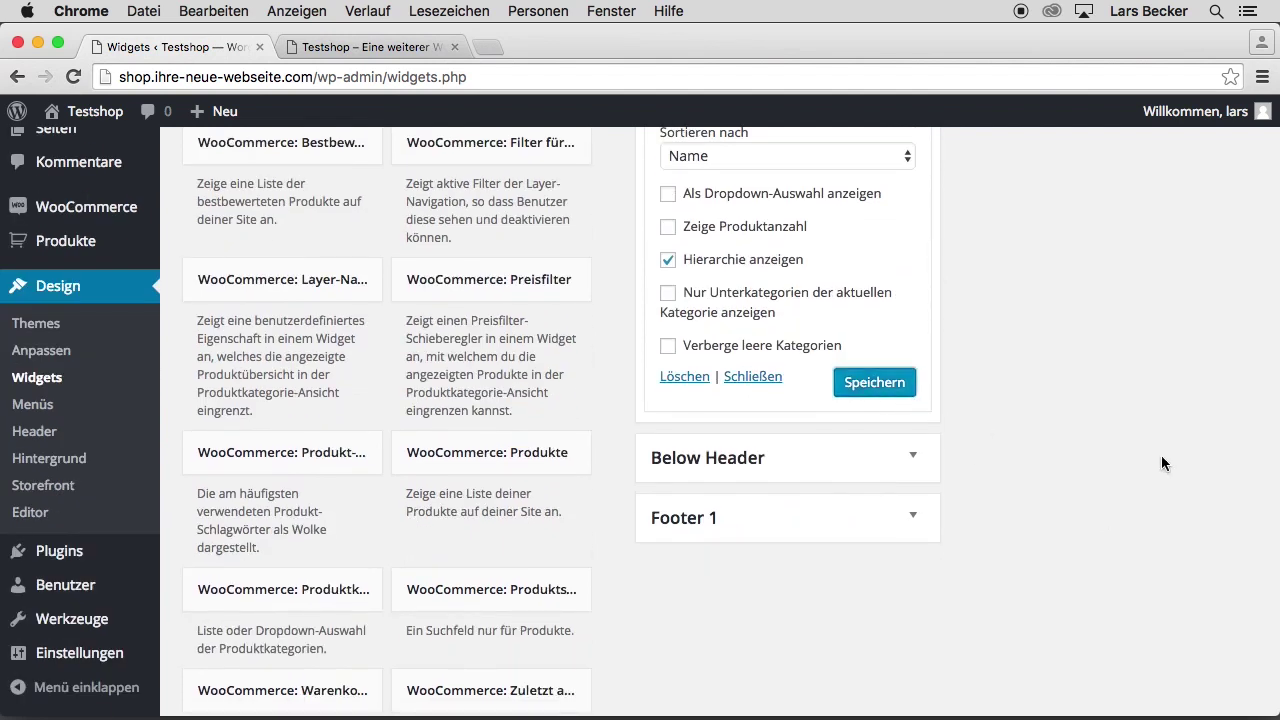
# Reload the Shop page in the website tab, look over the new sidebar widgets and lower the price slider's maximum to €44.
pyautogui.scroll(7, 1161, 455)
pyautogui.click(350, 47)
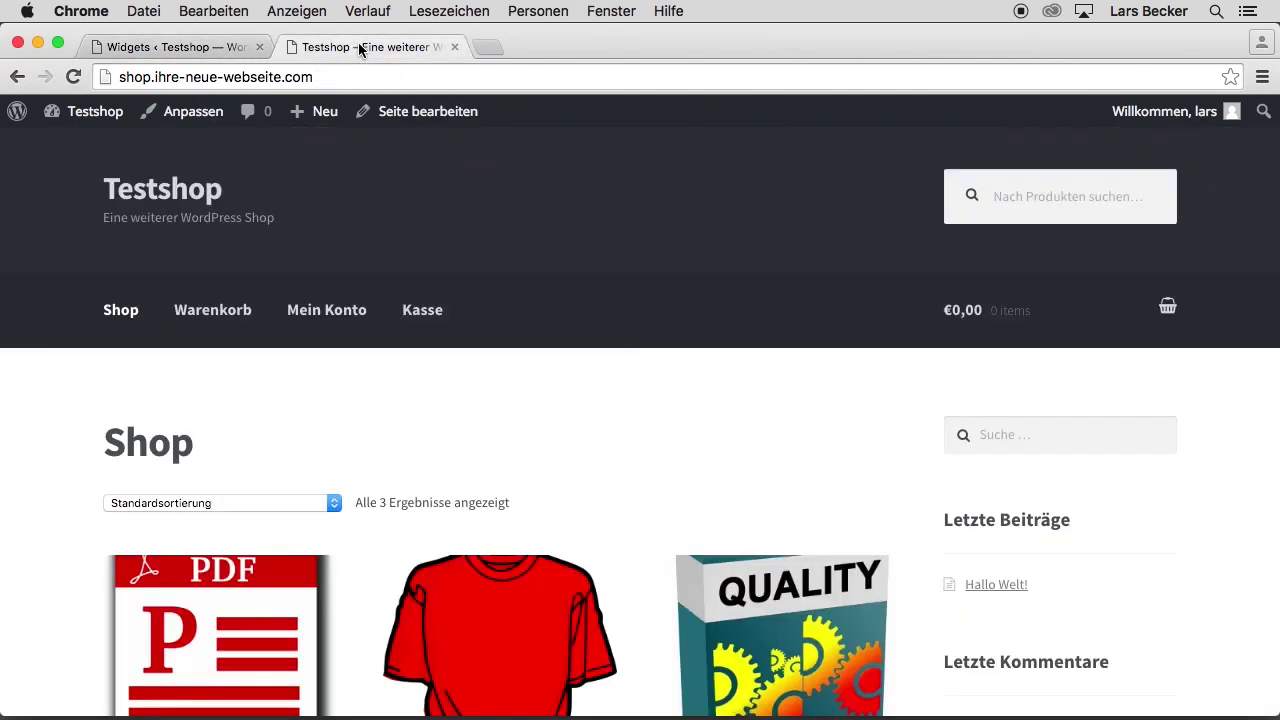
pyautogui.click(120, 309)
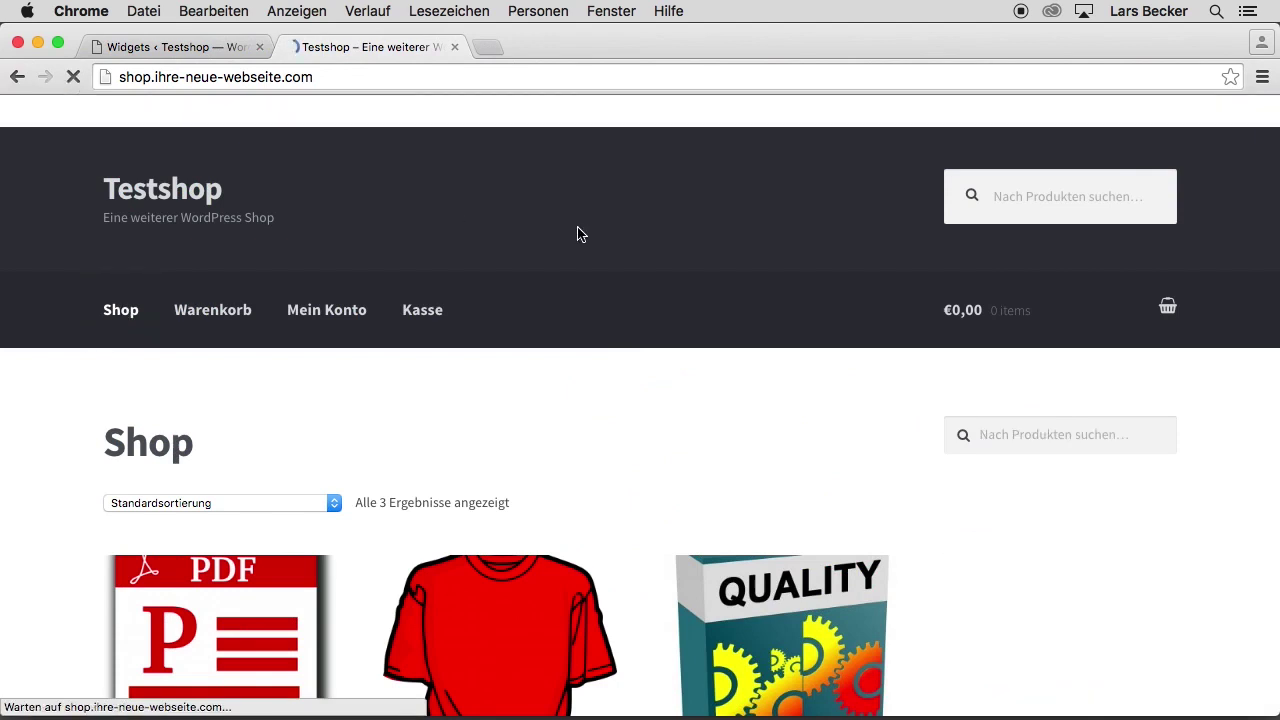
pyautogui.scroll(-3, 778, 240)
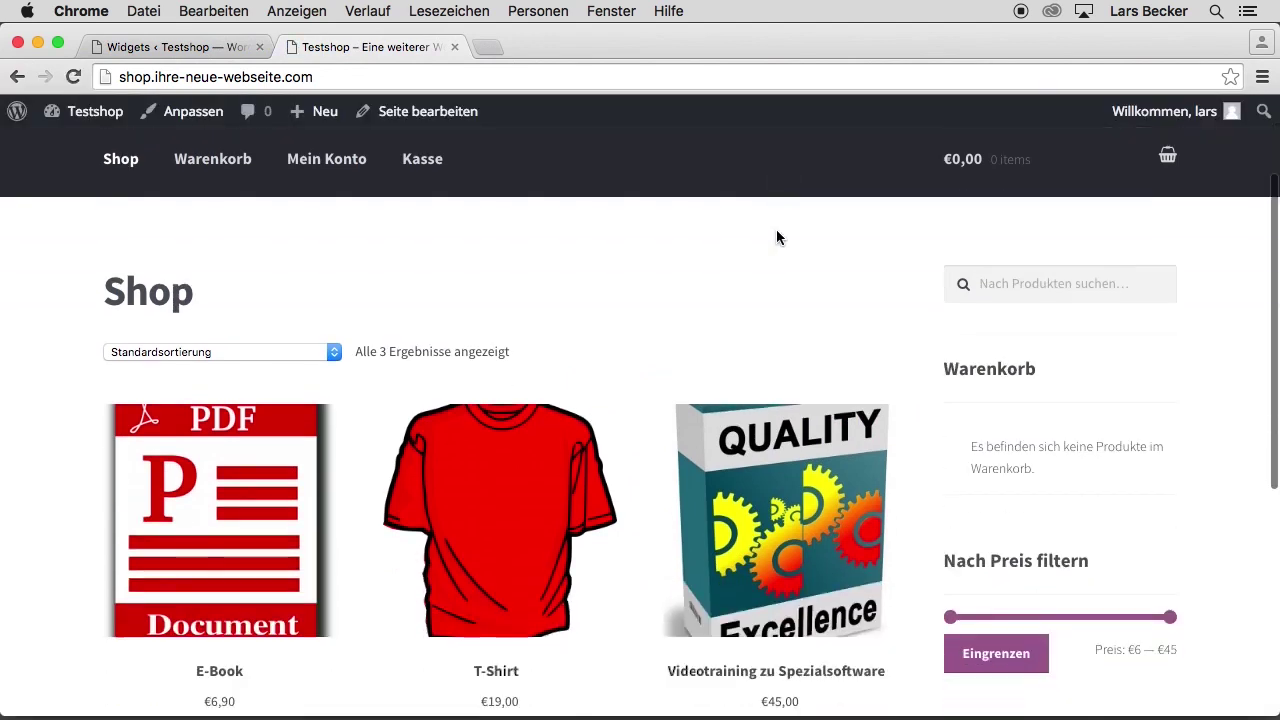
pyautogui.scroll(-5, 778, 237)
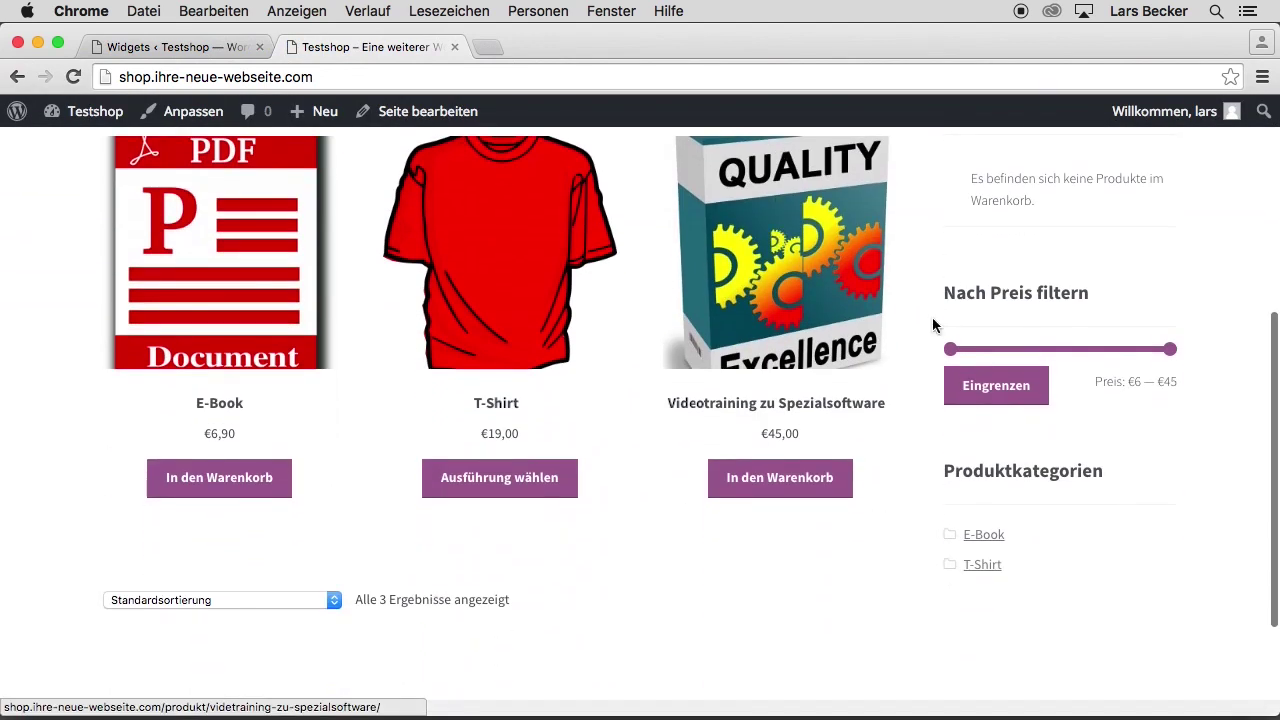
pyautogui.moveTo(1170, 348)
pyautogui.mouseDown()
pyautogui.moveTo(1081, 341)
pyautogui.moveTo(1166, 338)
pyautogui.mouseUp()
pyautogui.scroll(-1, 1120, 347)
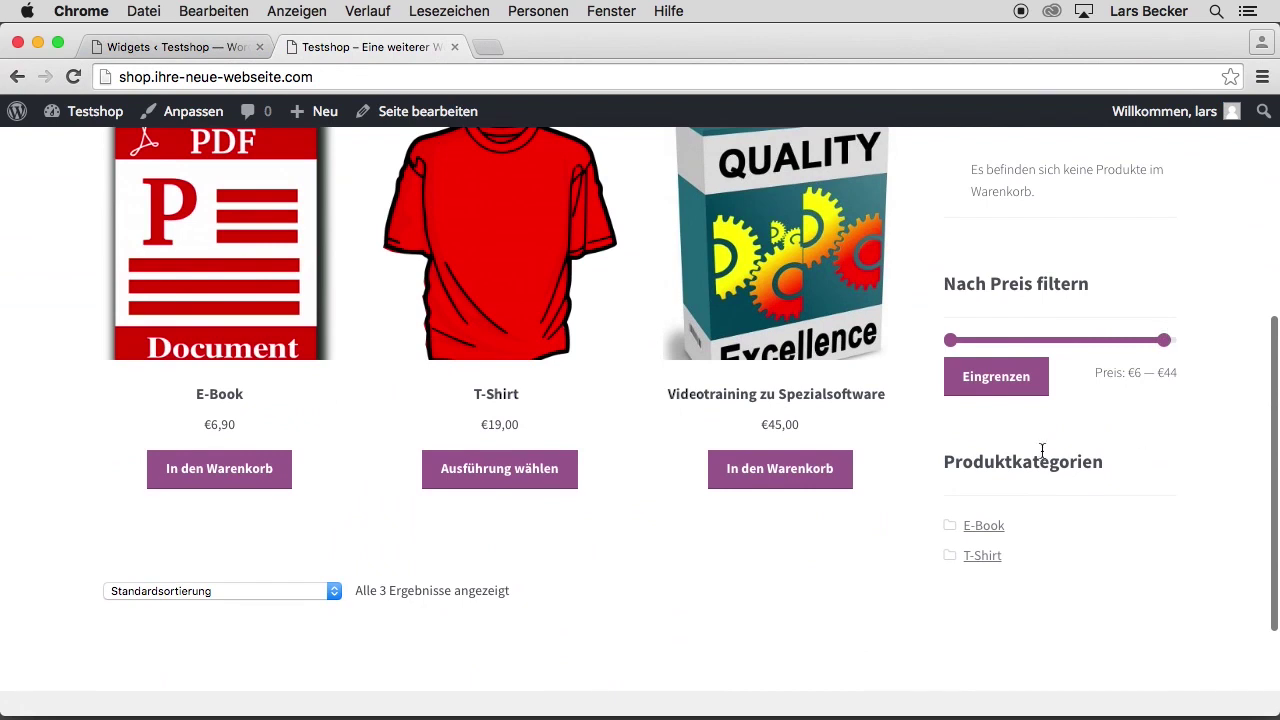
# Check the E-Book and T-Shirt category pages through the sidebar's product categories and return to the widgets admin tab.
pyautogui.click(980, 527)
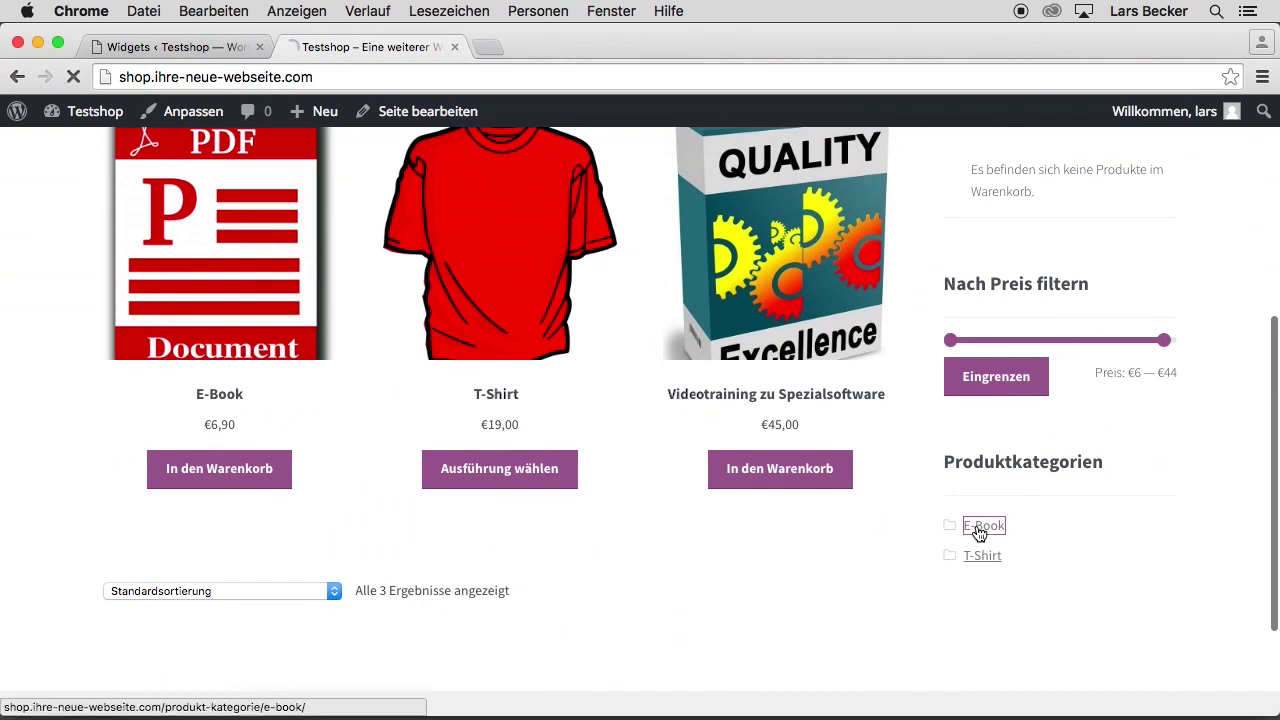
pyautogui.scroll(-5, 983, 500)
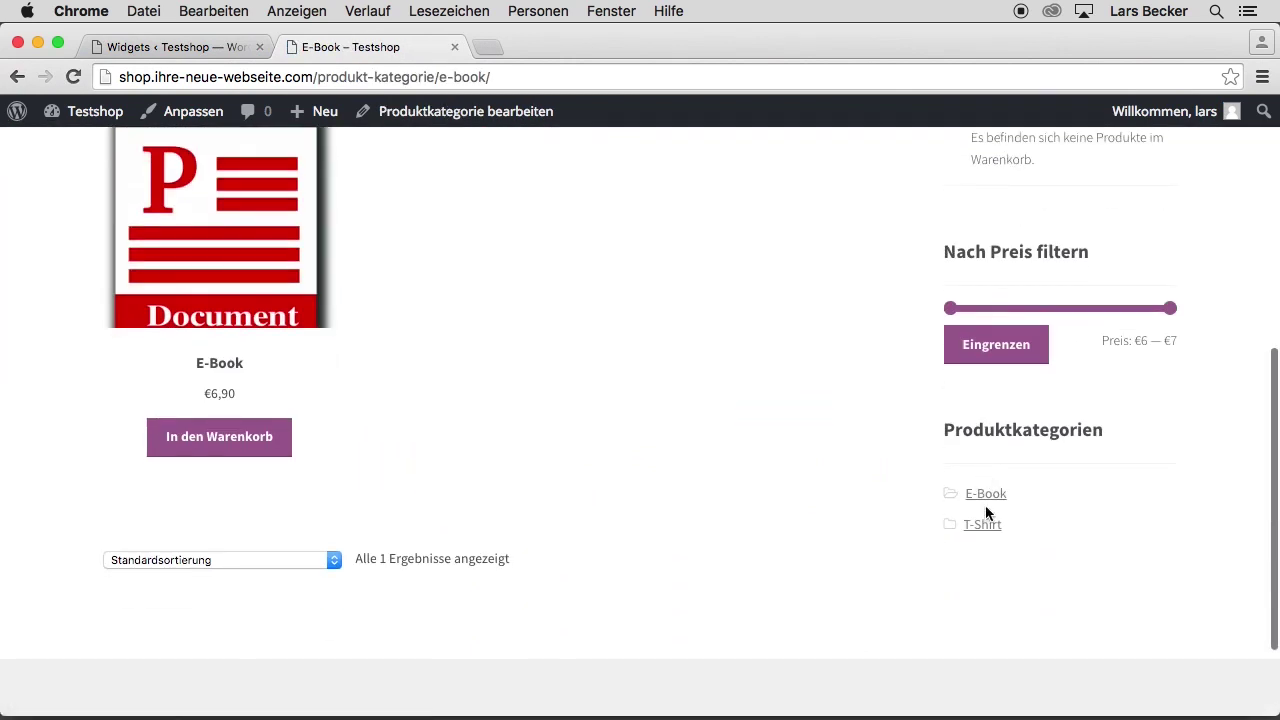
pyautogui.click(986, 528)
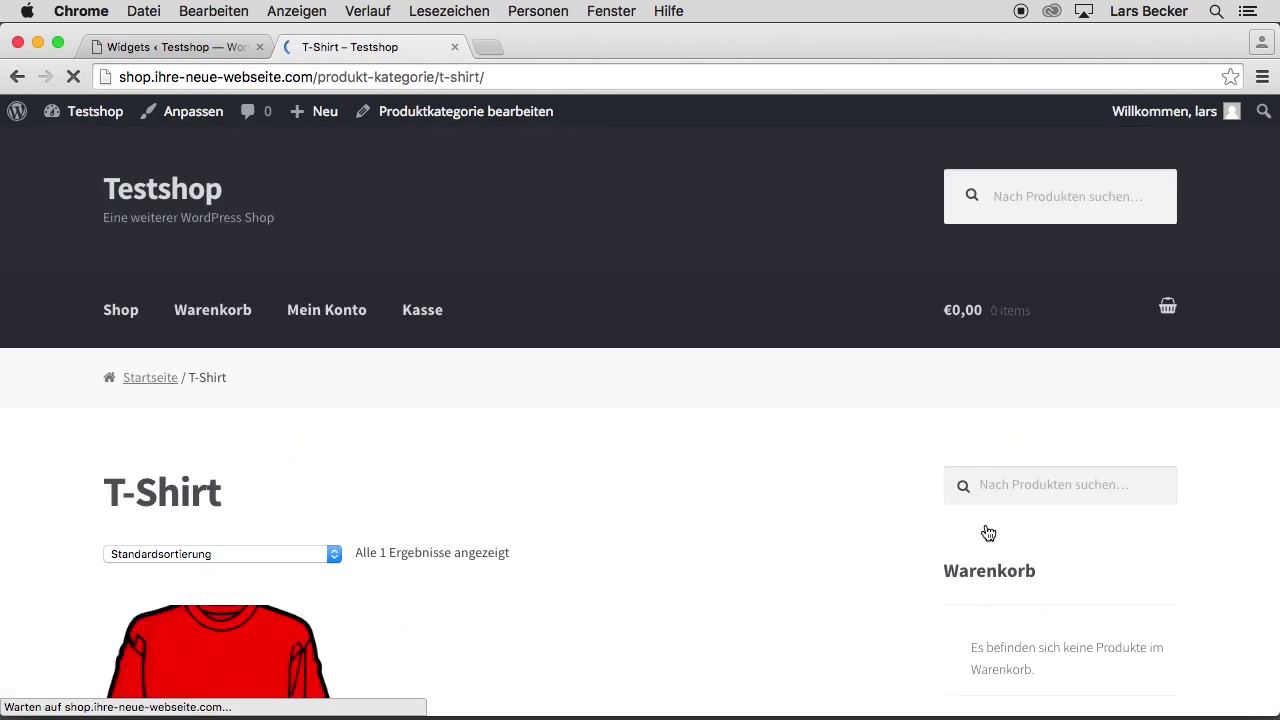
pyautogui.scroll(-1, 988, 533)
pyautogui.scroll(-2, 988, 533)
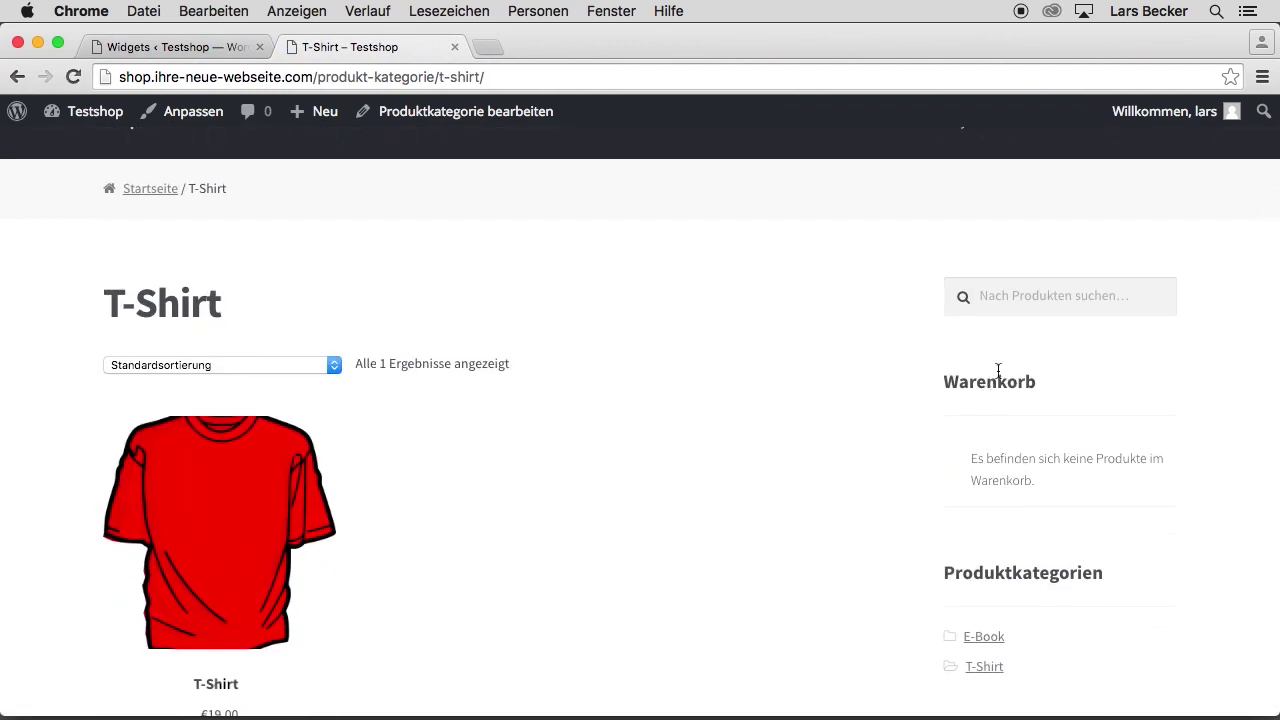
pyautogui.click(190, 48)
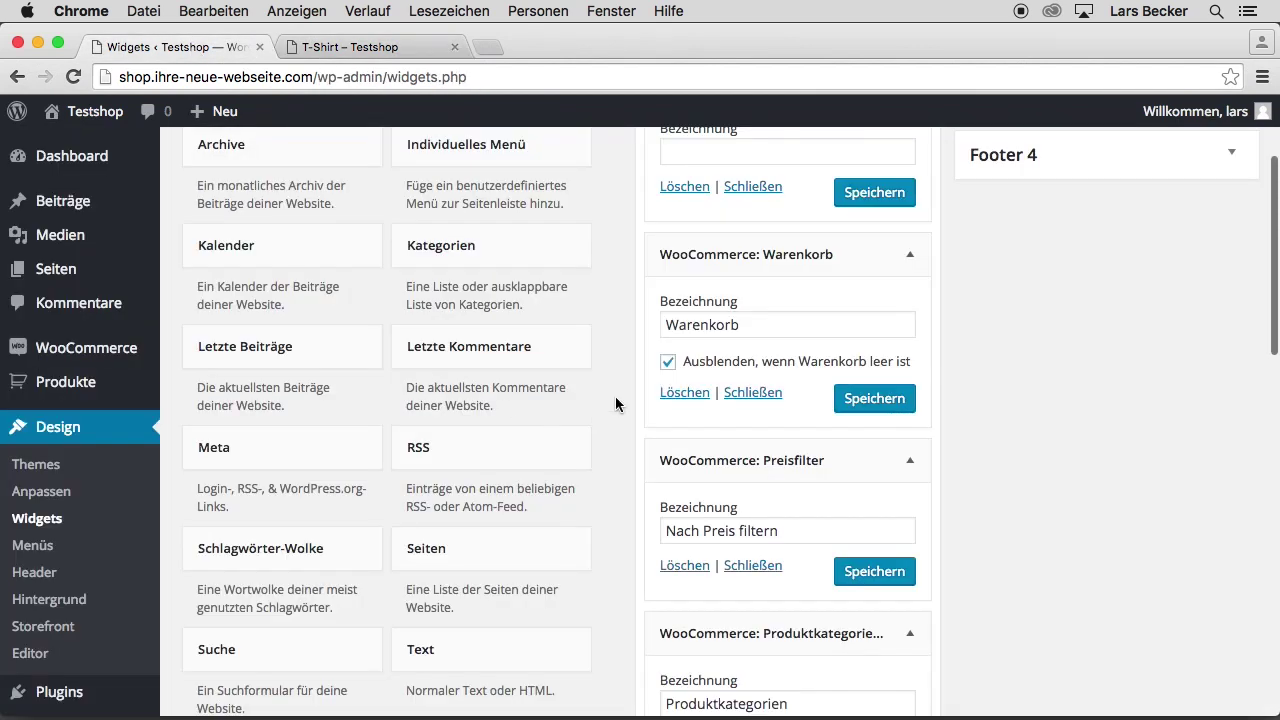
# Save the WooCommerce: Warenkorb widget in the Sidebar with "Ausblenden, wenn Warenkorb leer ist" enabled.
pyautogui.scroll(3, 616, 400)
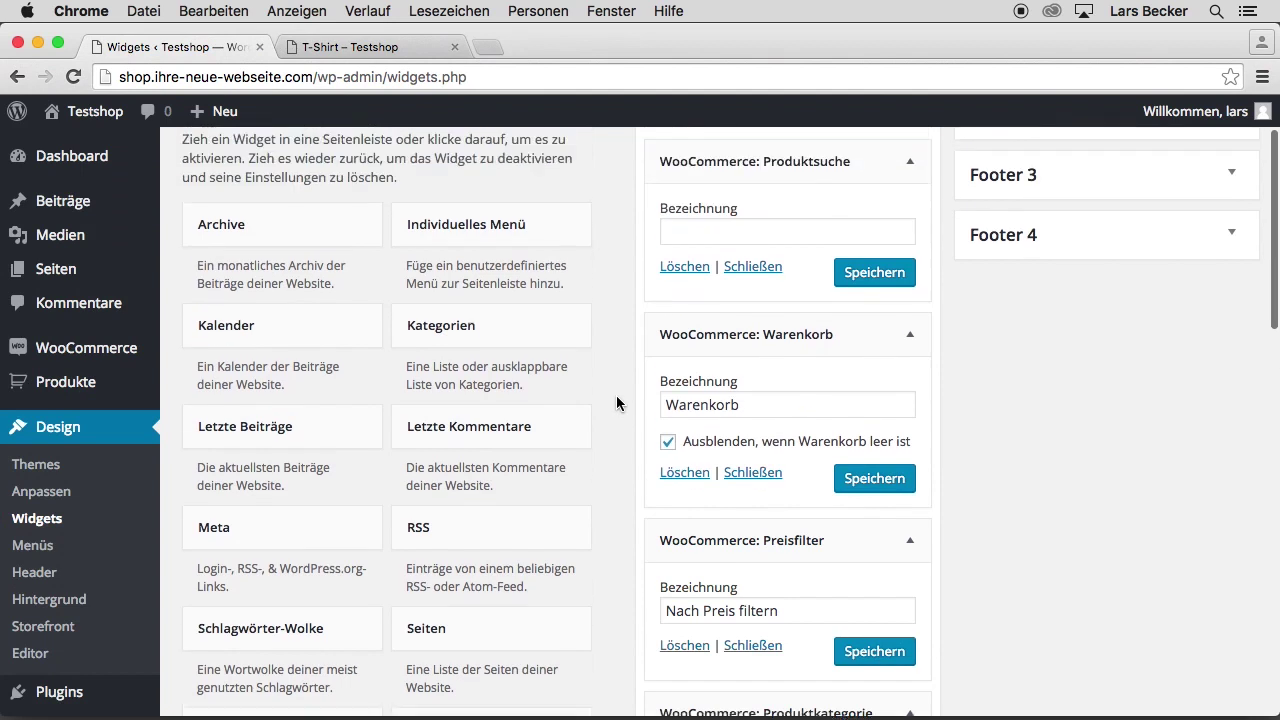
pyautogui.scroll(-3, 616, 403)
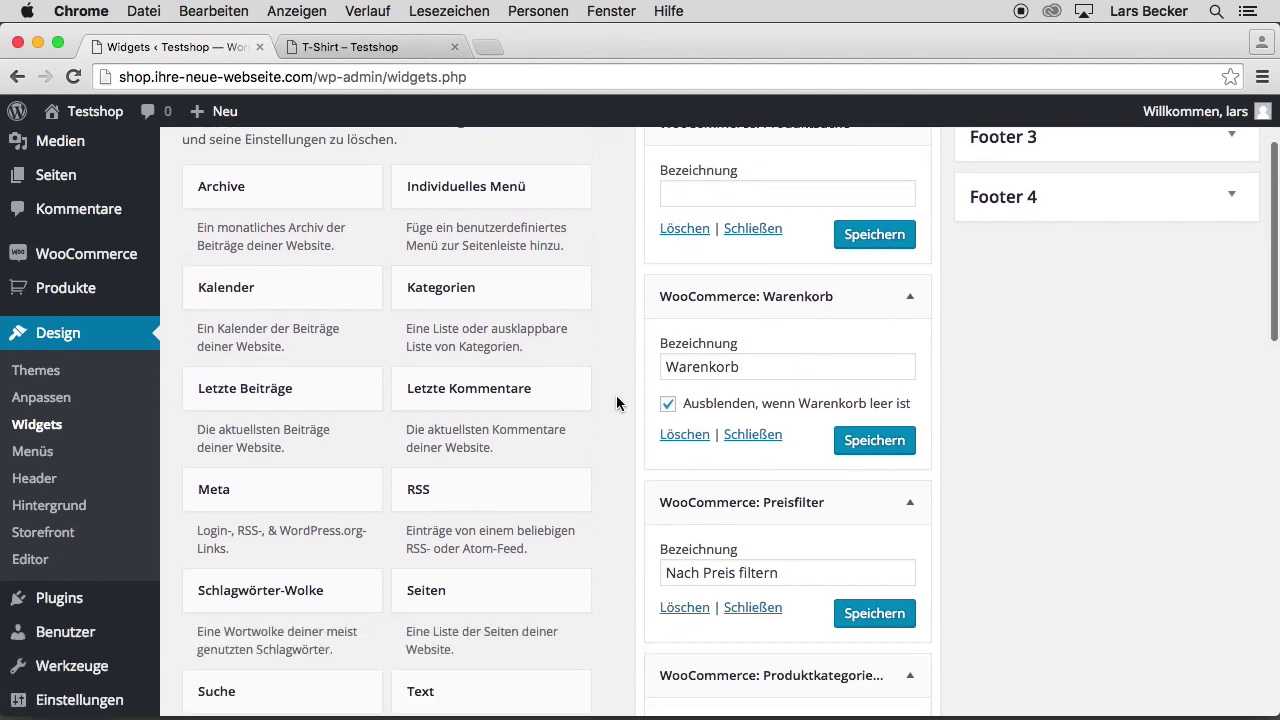
pyautogui.click(874, 386)
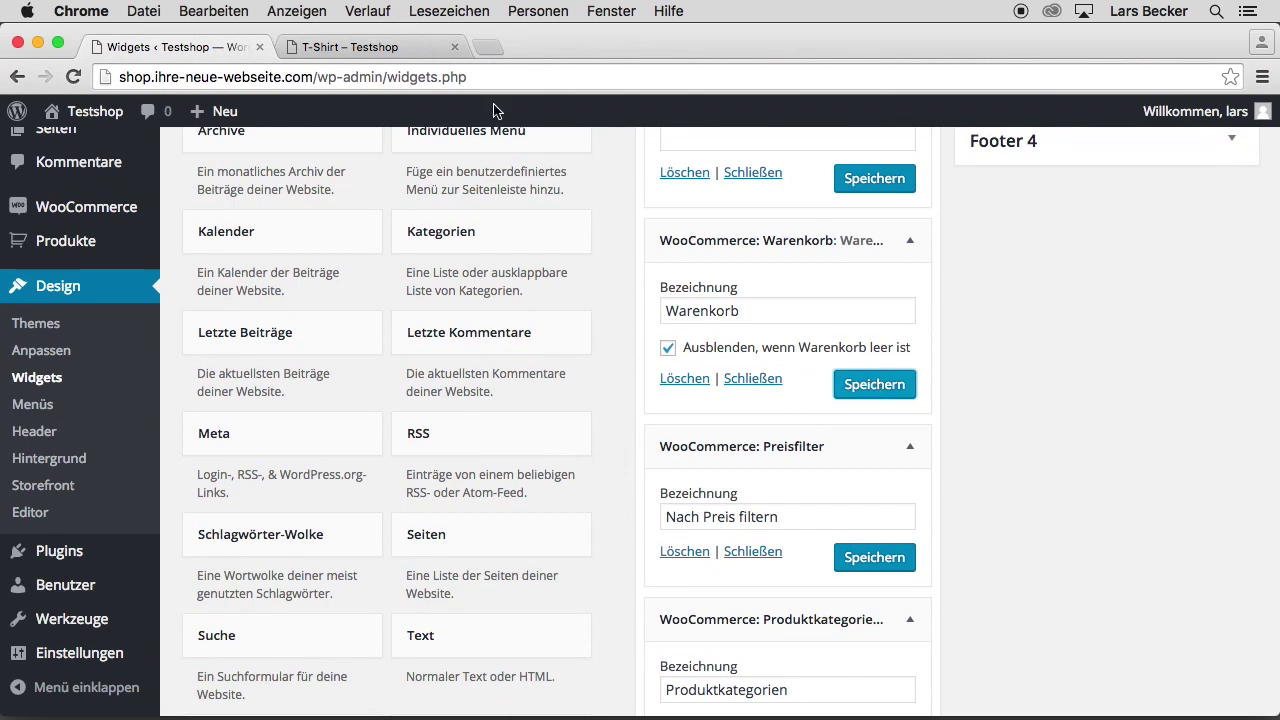
# Reload the T-Shirt category page to check its sidebar, and try the Shop page's price slider with a maximum of €16.
pyautogui.click(384, 49)
pyautogui.click(74, 77)
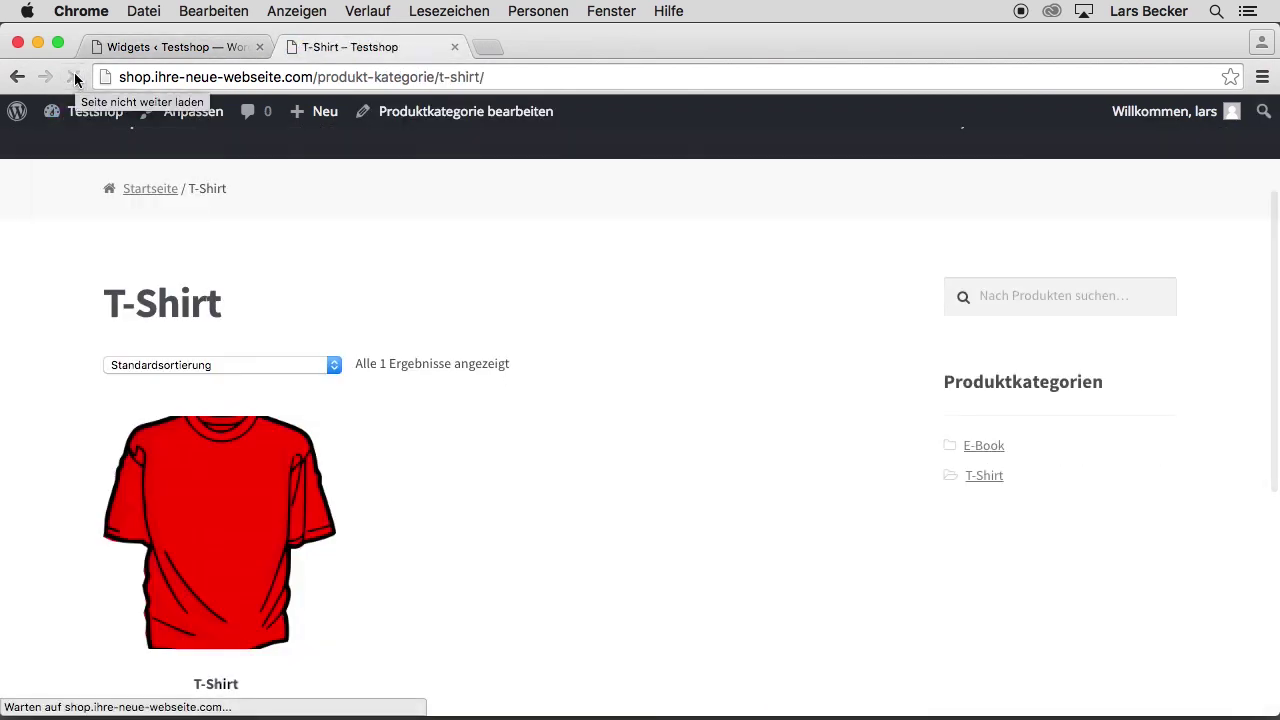
pyautogui.scroll(3, 788, 472)
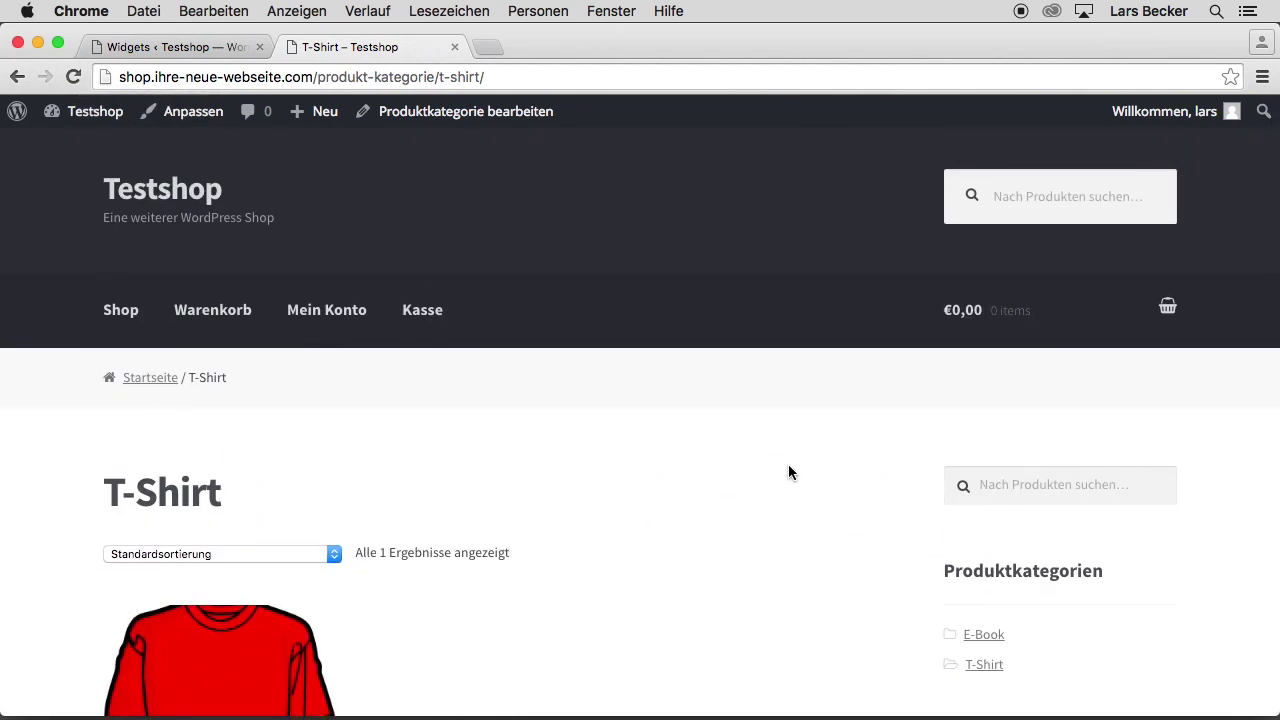
pyautogui.scroll(-2, 788, 472)
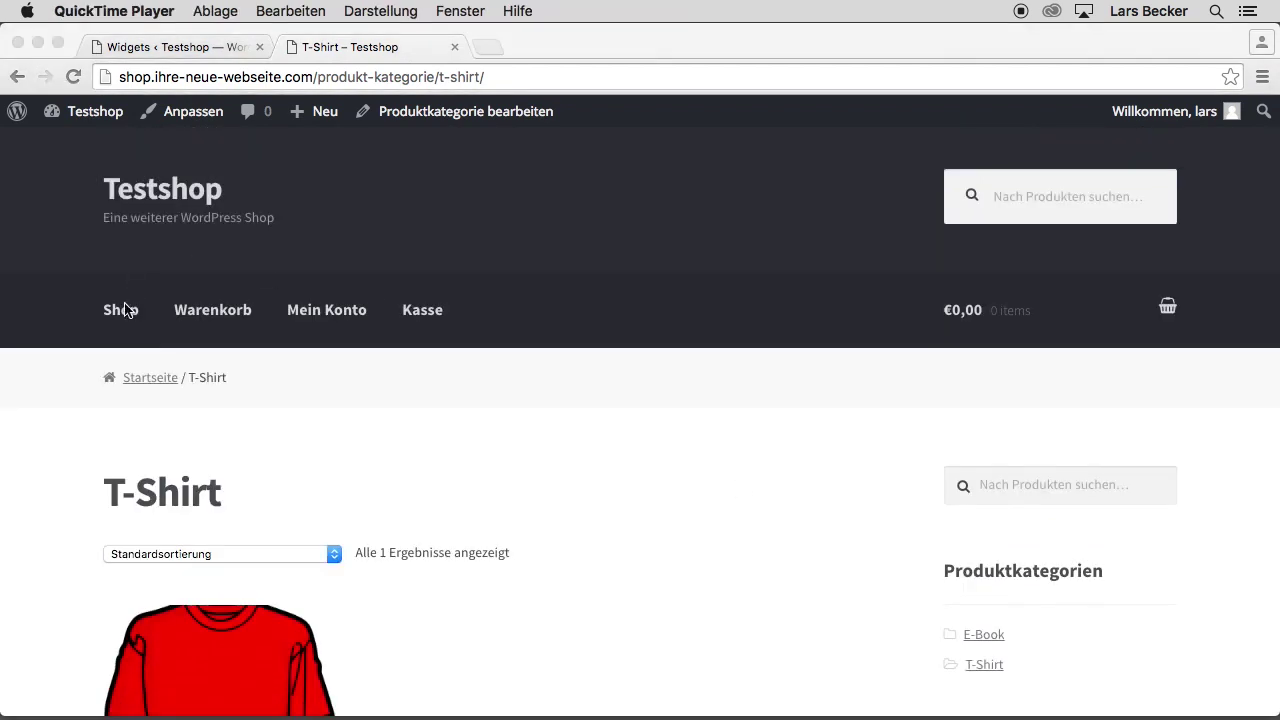
pyautogui.click(119, 318)
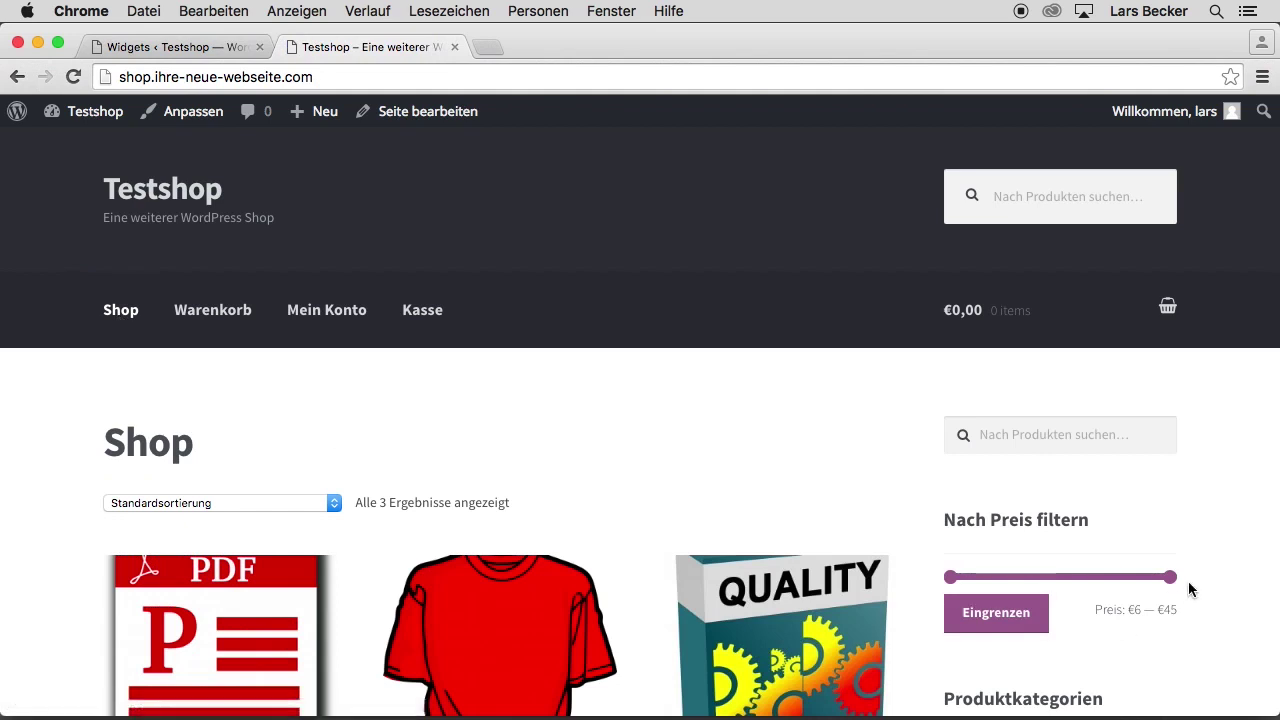
pyautogui.moveTo(1170, 577); pyautogui.dragTo(1004, 579)
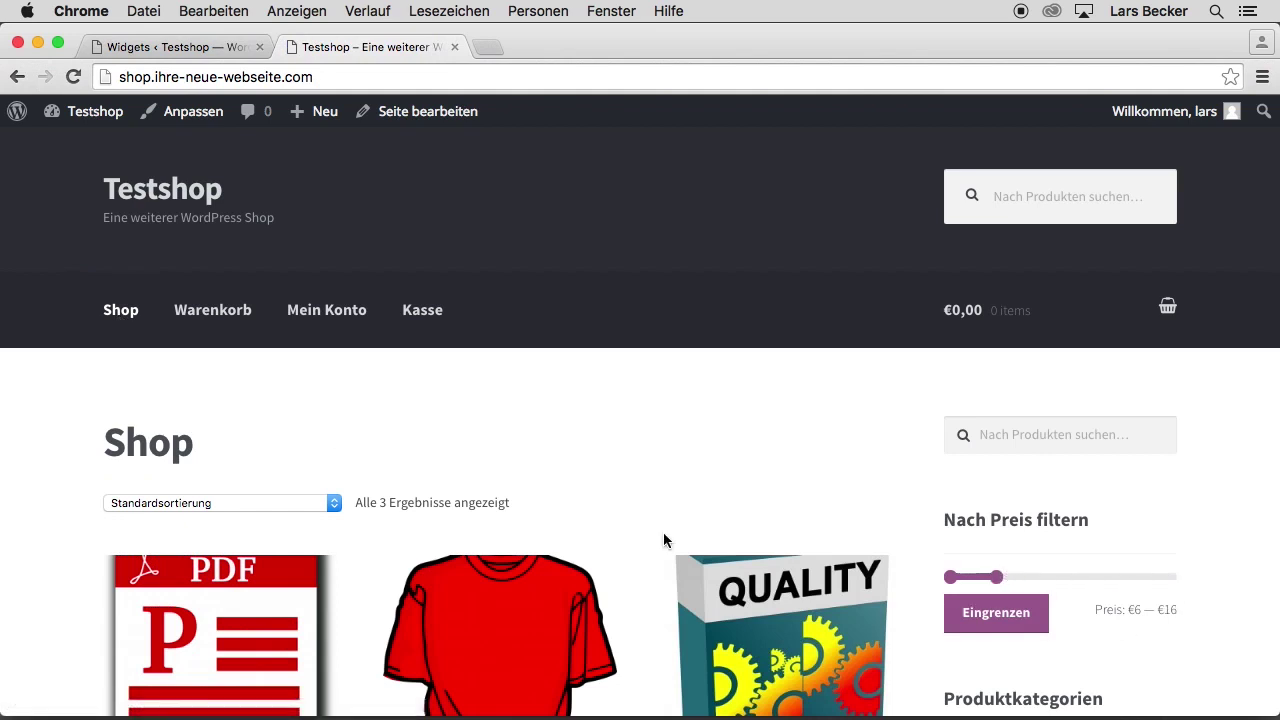
# Open the E-Book product from the Shop page and add one copy to the cart.
pyautogui.click(163, 620)
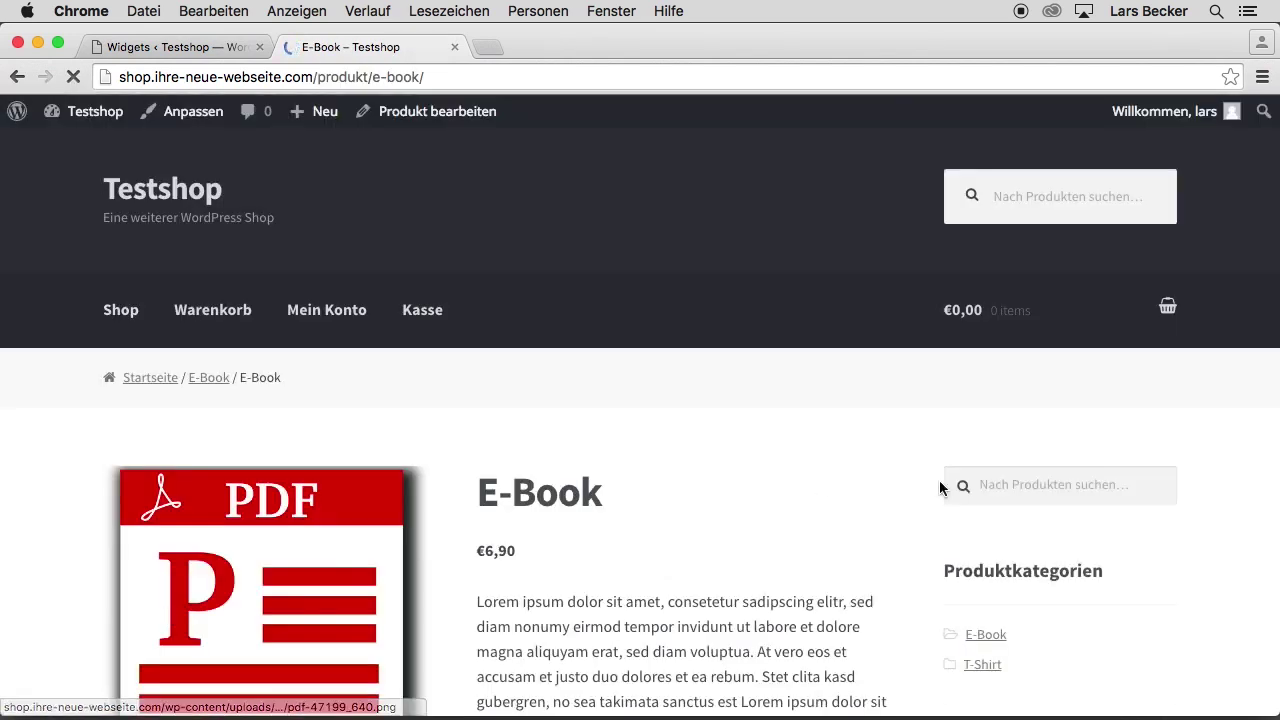
pyautogui.scroll(-3, 820, 486)
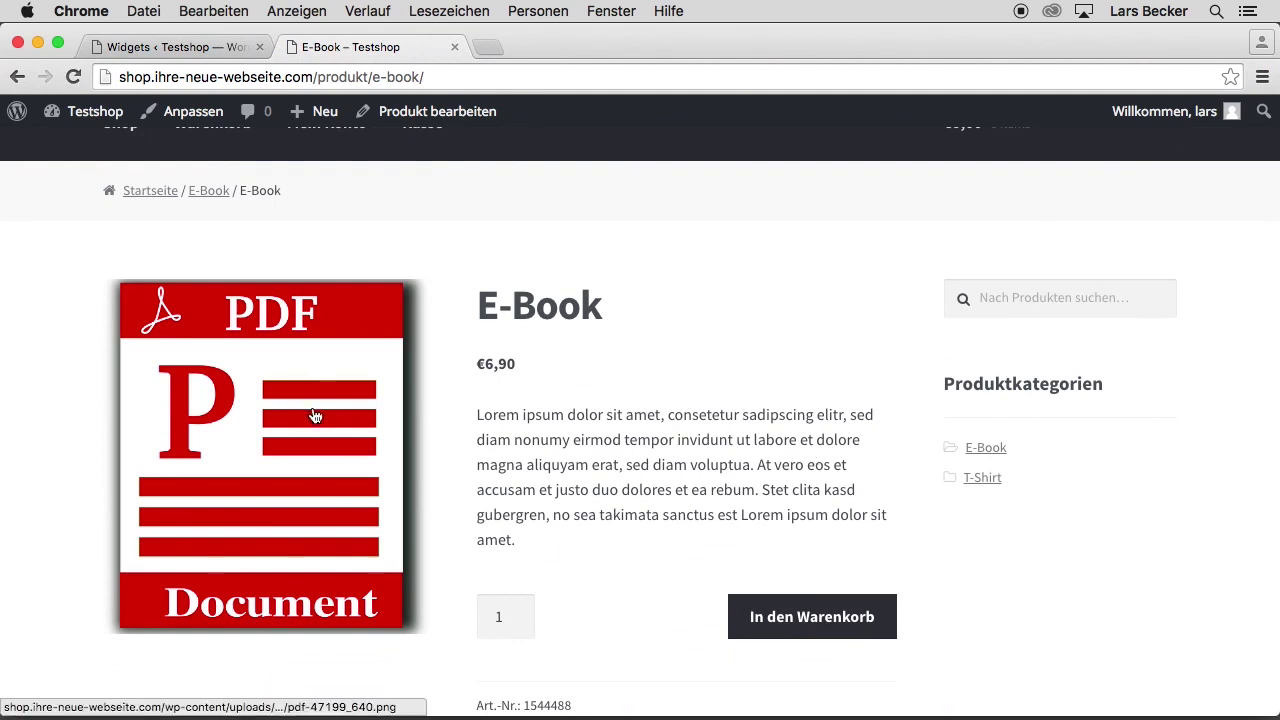
pyautogui.click(790, 615)
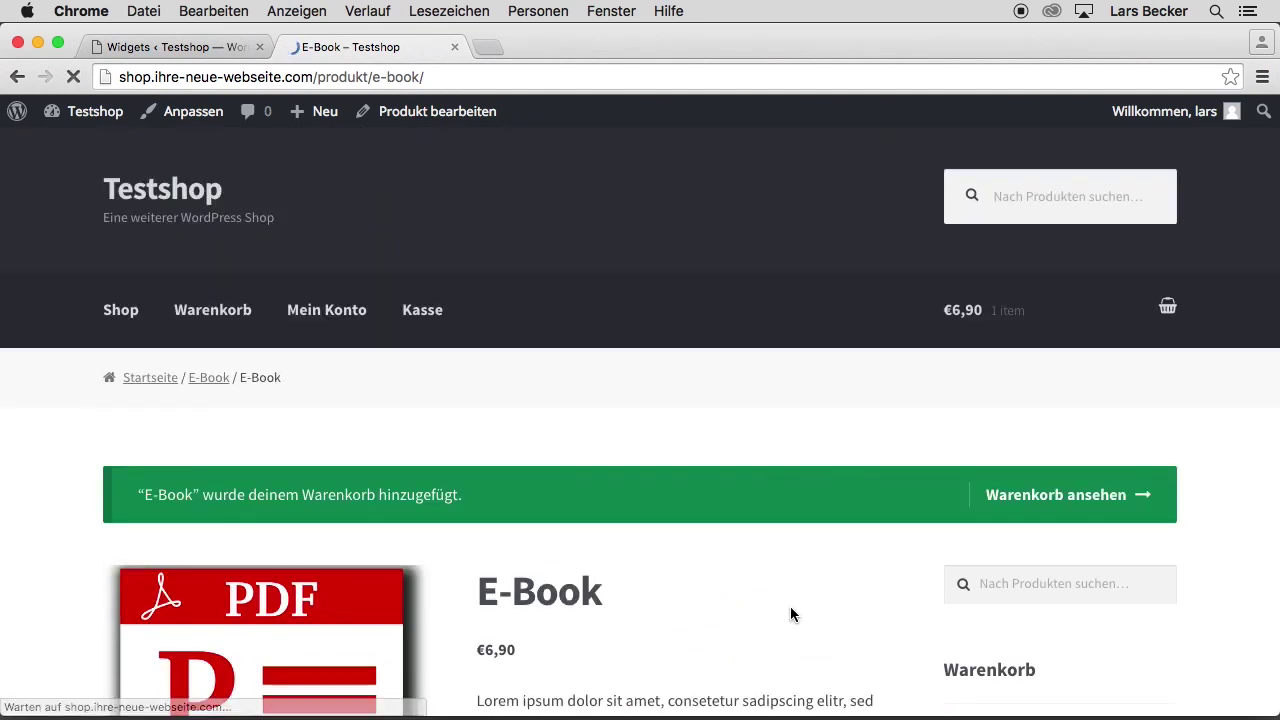
# Examine the Warenkorb widget in the E-Book page's sidebar and the cart summary in the site header.
pyautogui.scroll(-3, 790, 606)
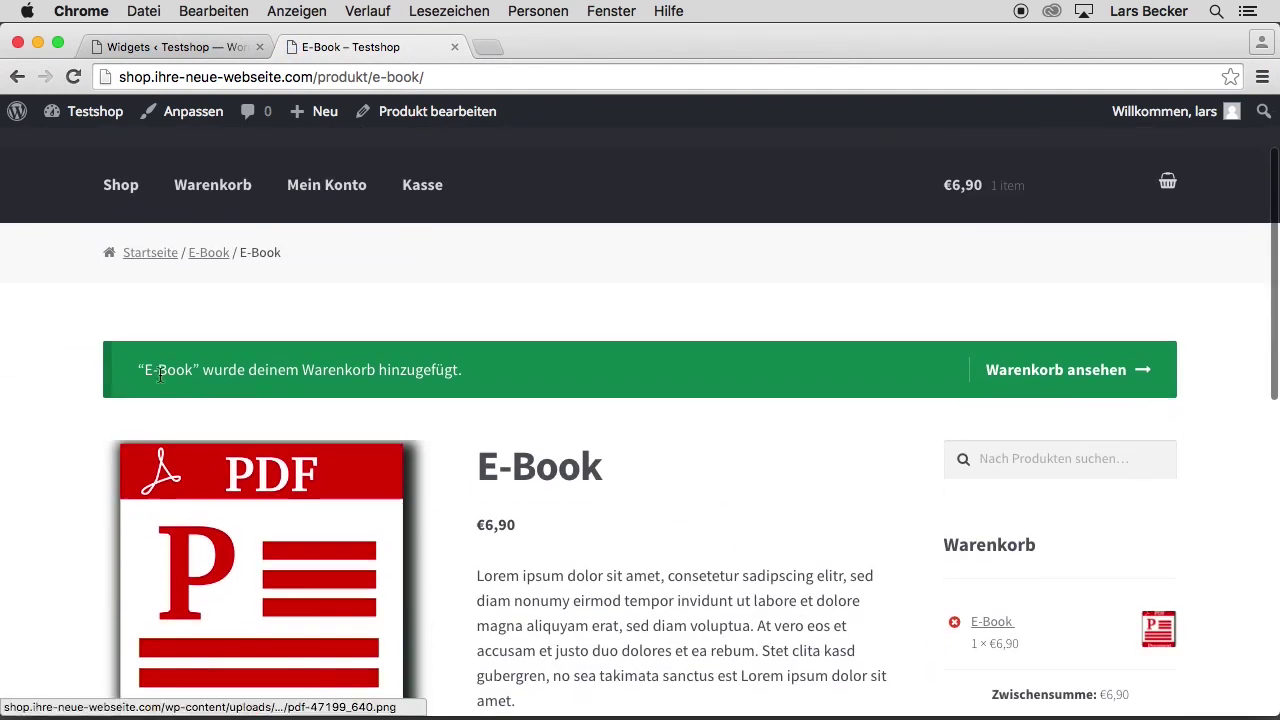
pyautogui.scroll(-2, 703, 423)
pyautogui.scroll(-1, 703, 423)
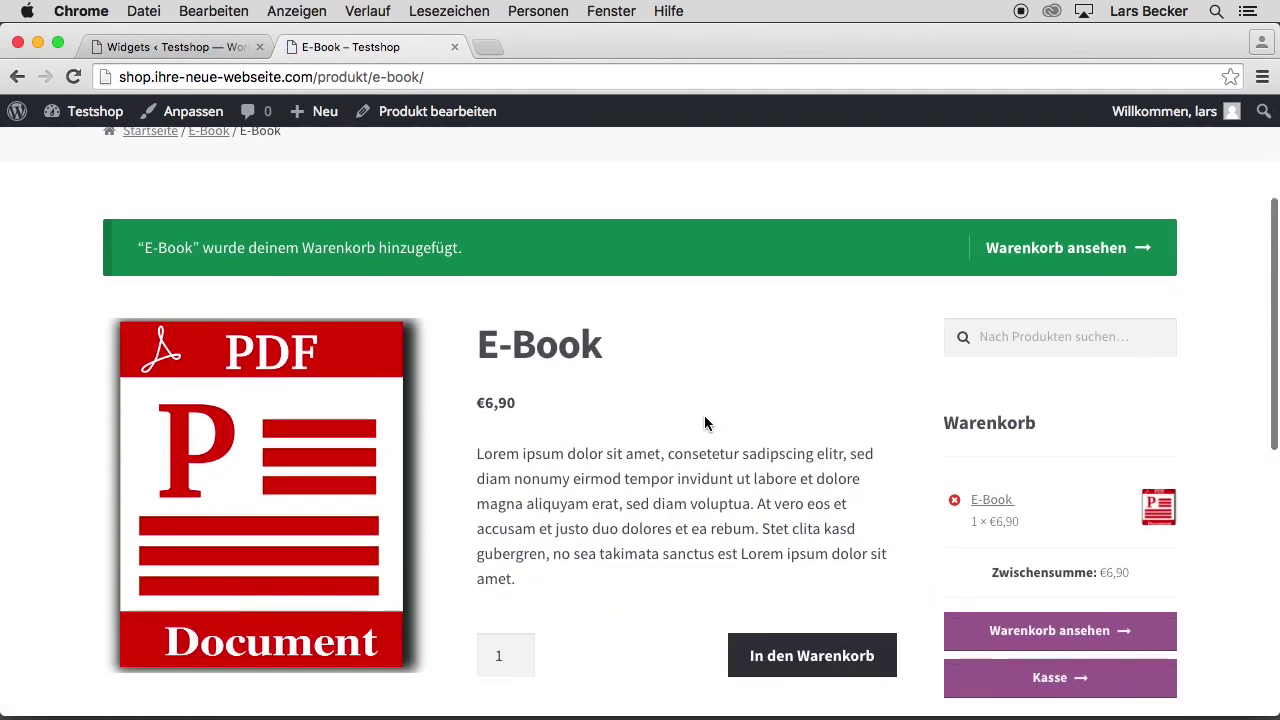
pyautogui.scroll(-2, 820, 455)
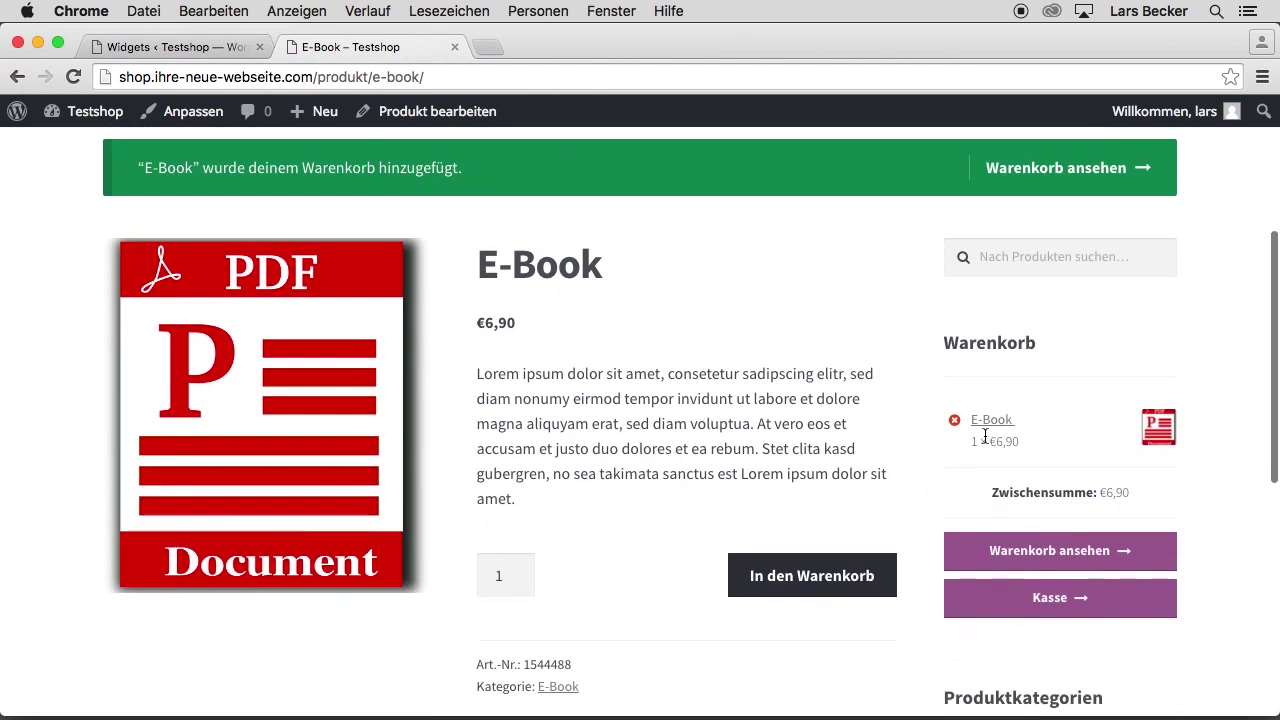
pyautogui.scroll(2, 899, 270)
pyautogui.scroll(2, 899, 272)
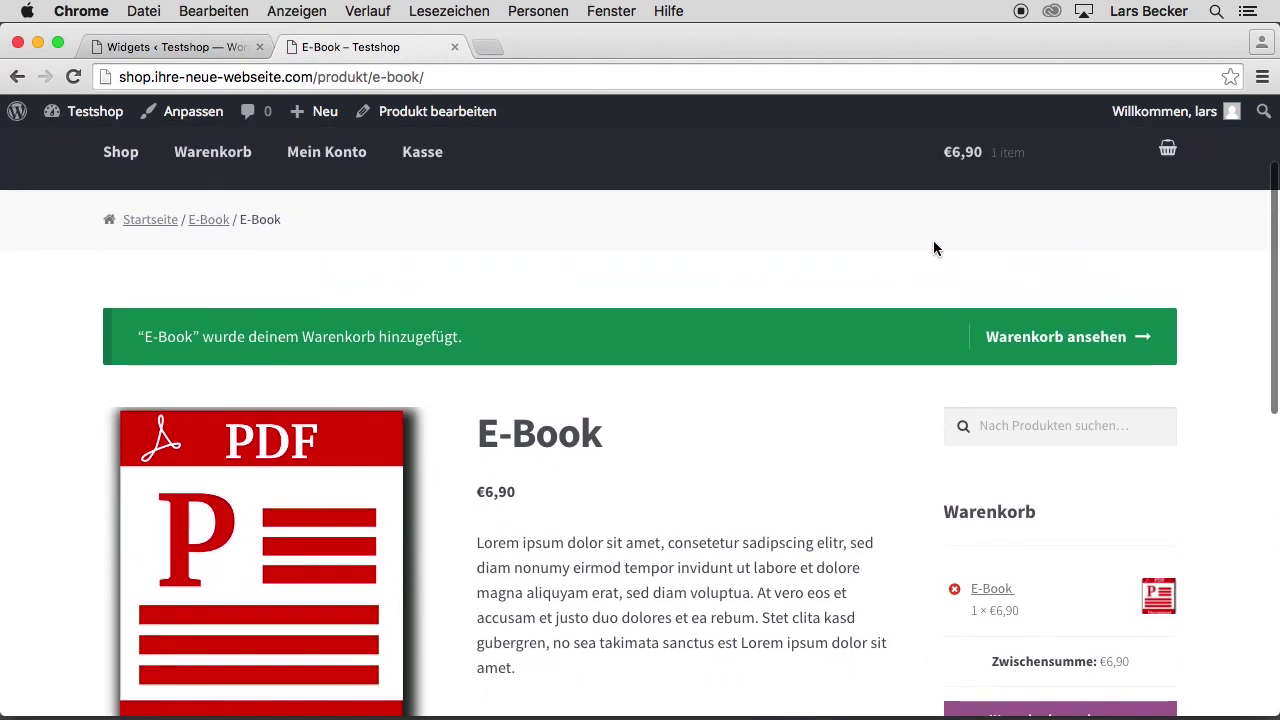
pyautogui.scroll(-4, 886, 247)
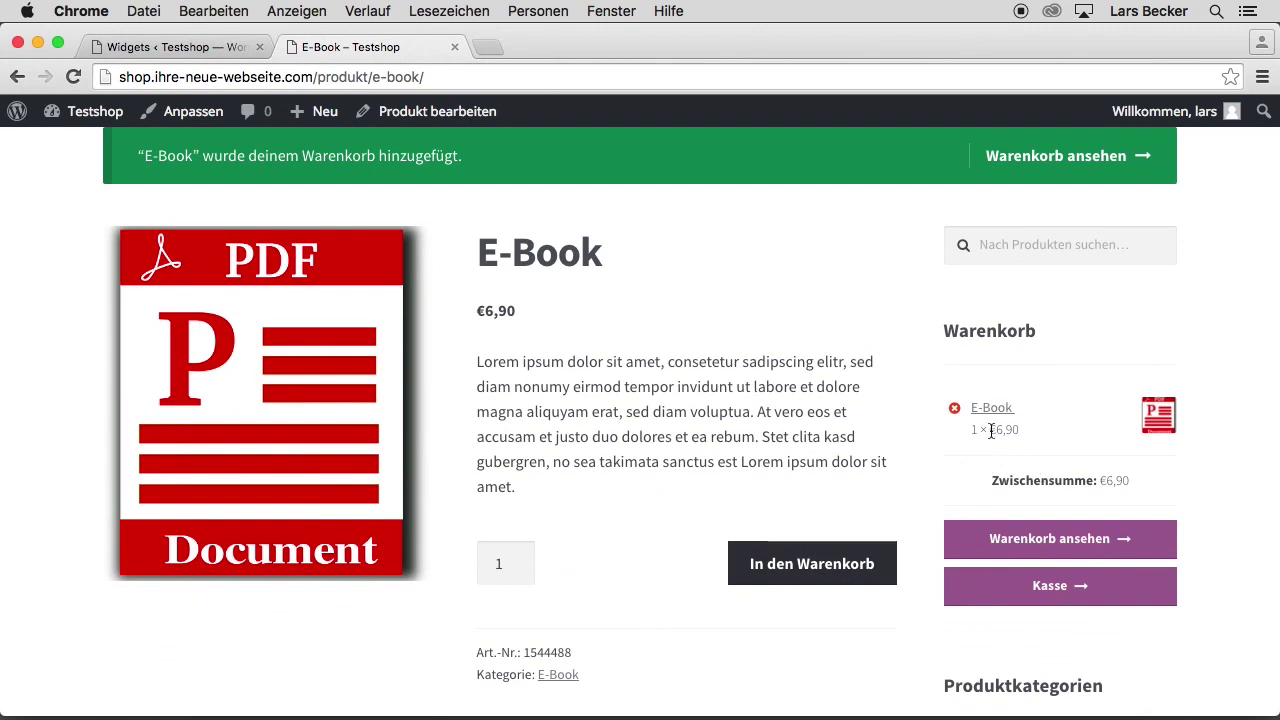
pyautogui.scroll(8, 736, 437)
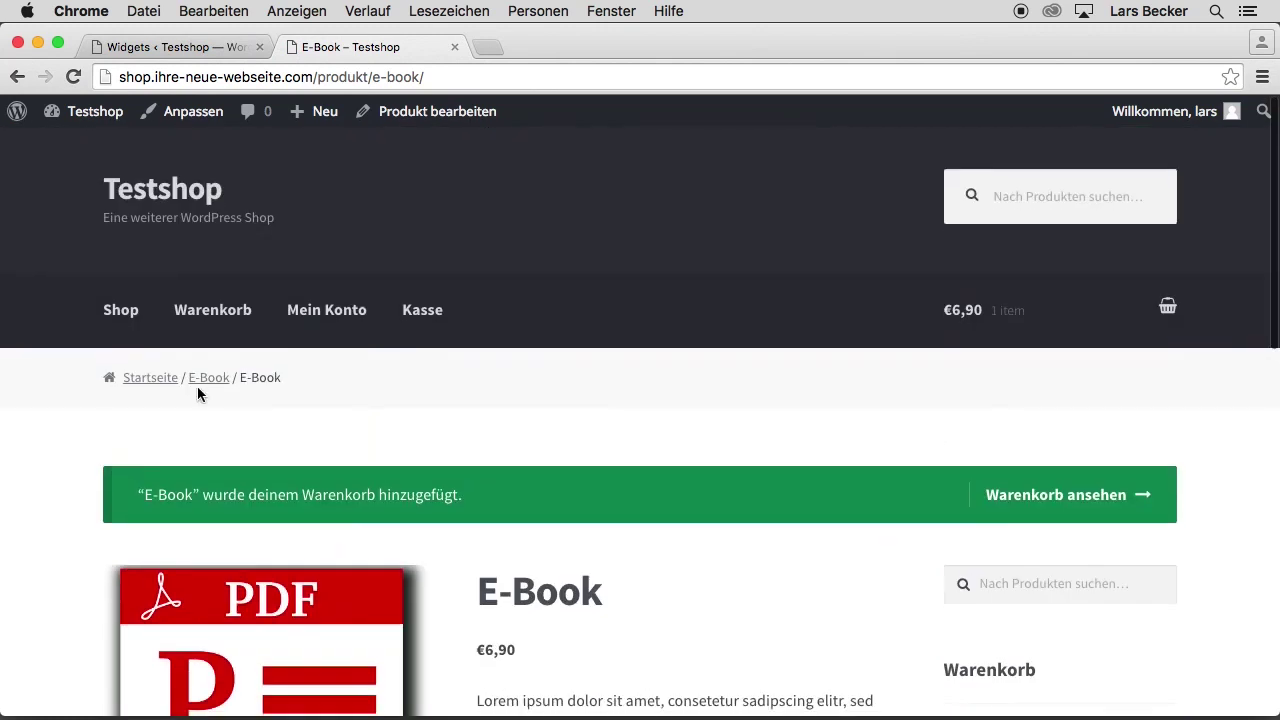
# Add one T-Shirt in the colour rot to the cart from the Shop page and check the sidebar's Warenkorb widget.
pyautogui.click(124, 312)
pyautogui.scroll(-6, 575, 405)
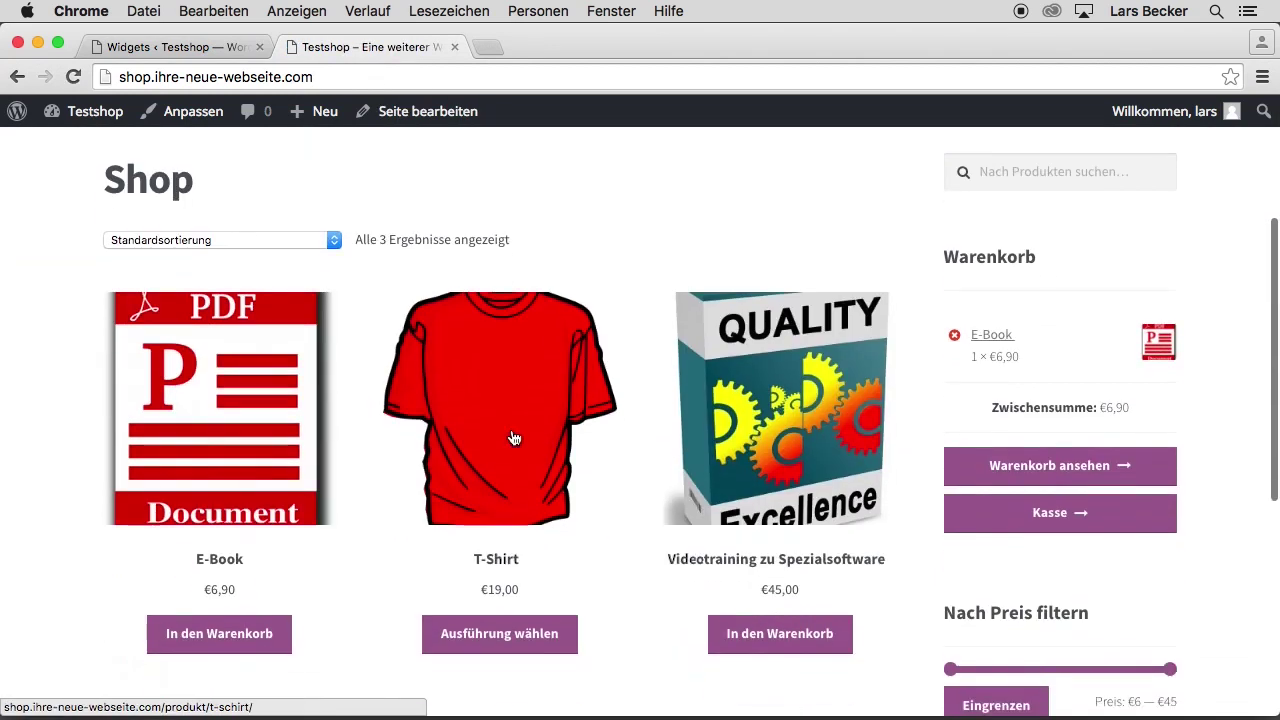
pyautogui.click(517, 636)
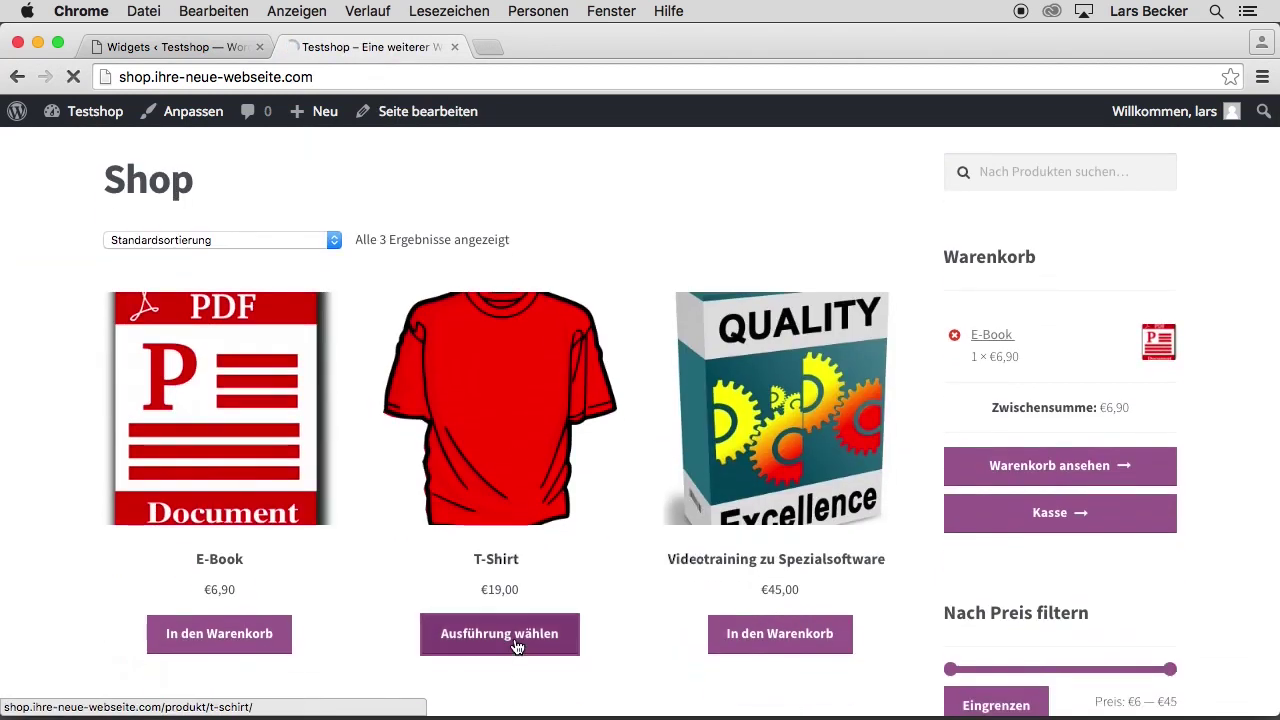
pyautogui.scroll(-5, 515, 636)
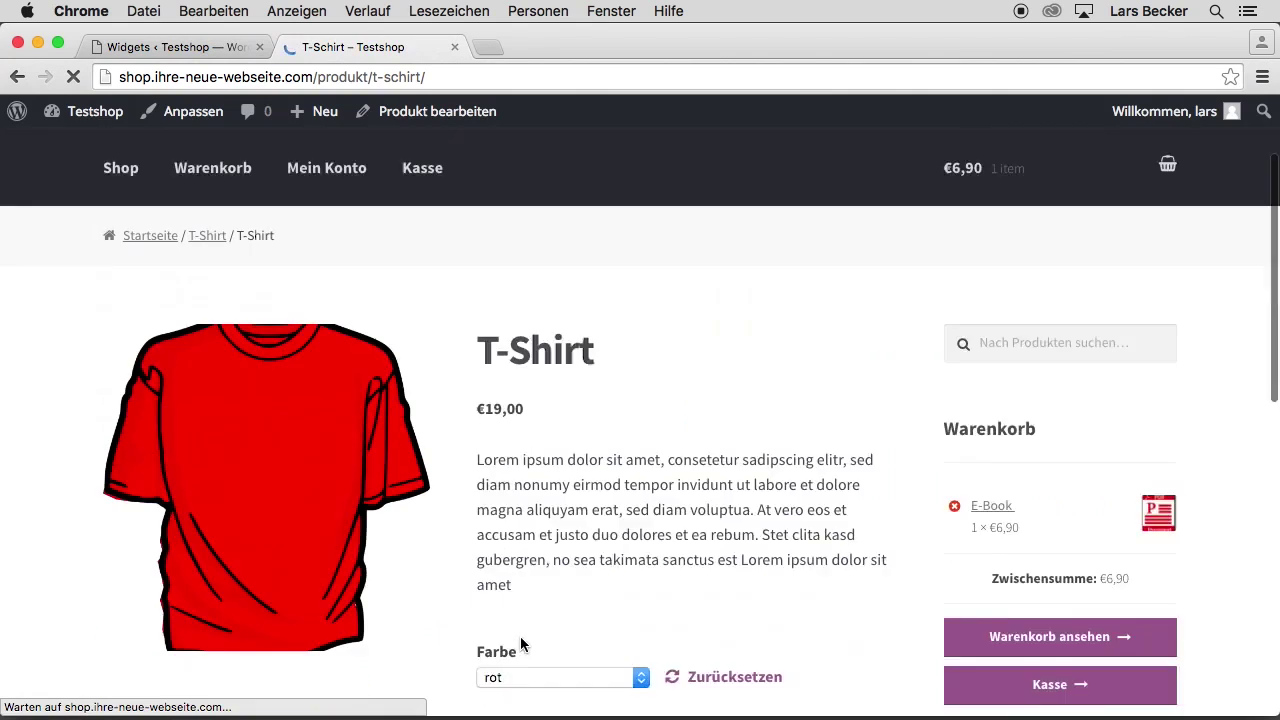
pyautogui.click(815, 640)
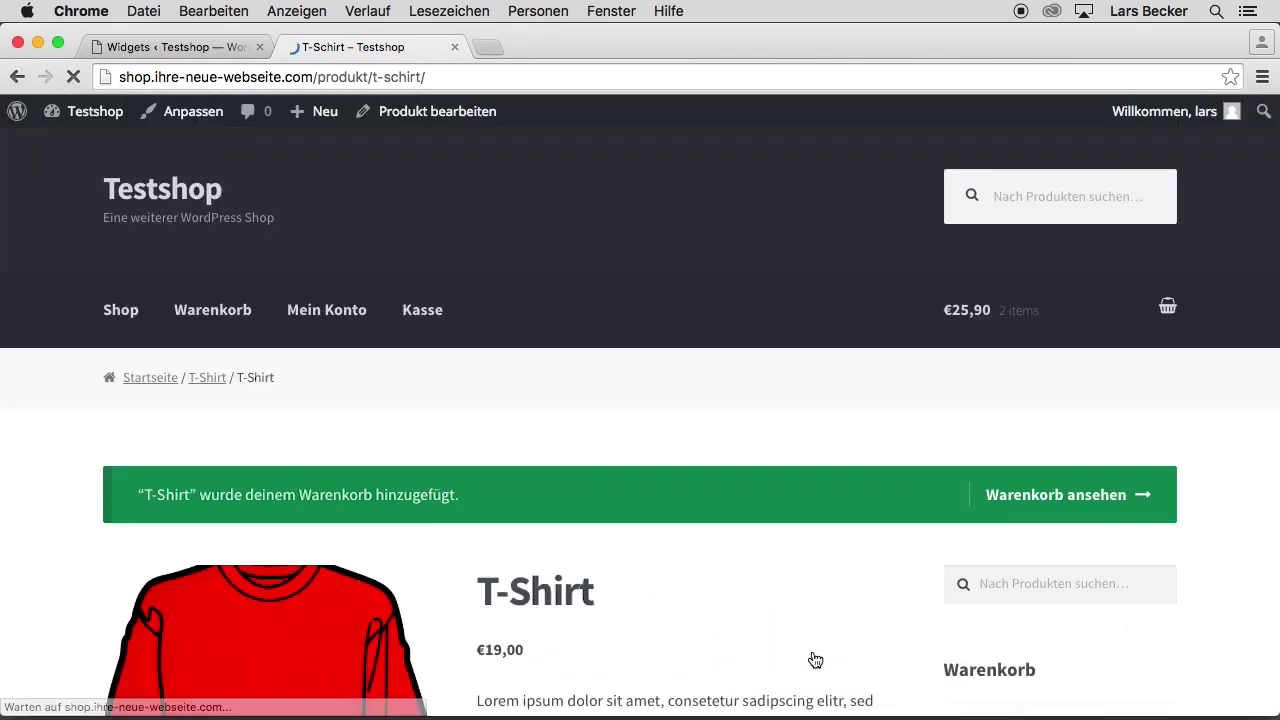
pyautogui.scroll(-7, 821, 628)
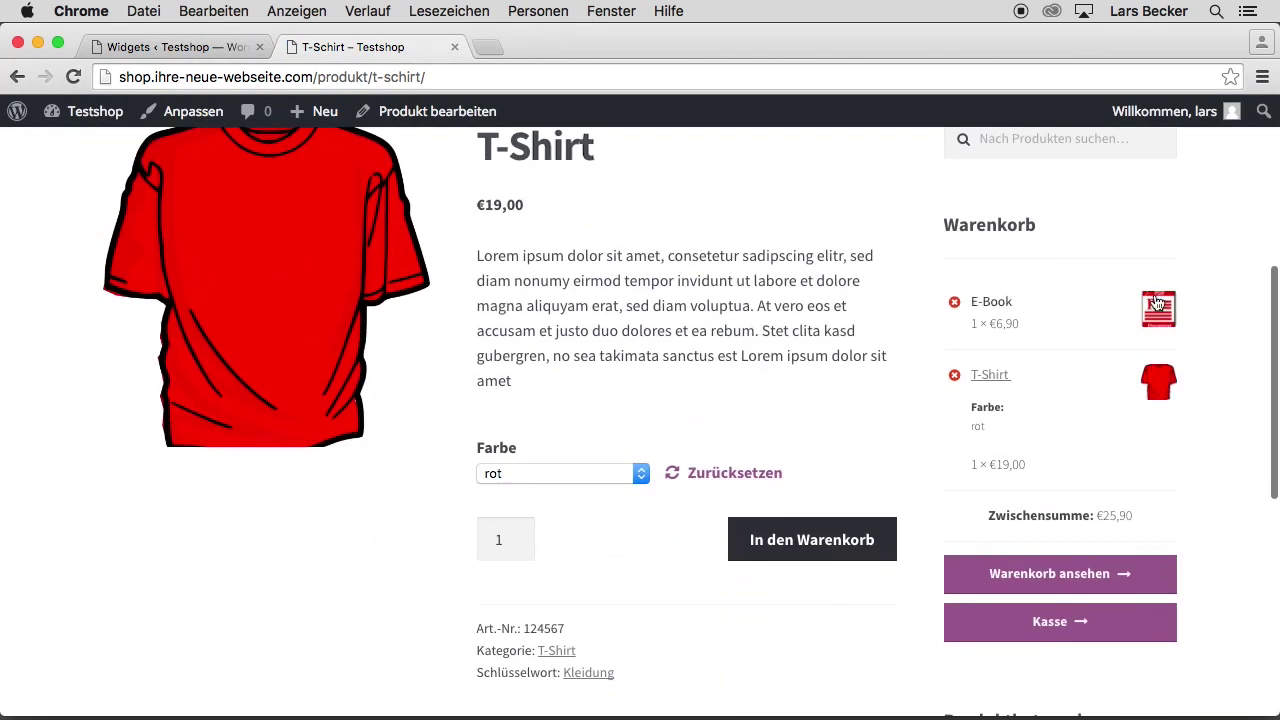
pyautogui.scroll(2, 1220, 432)
pyautogui.scroll(1, 1226, 432)
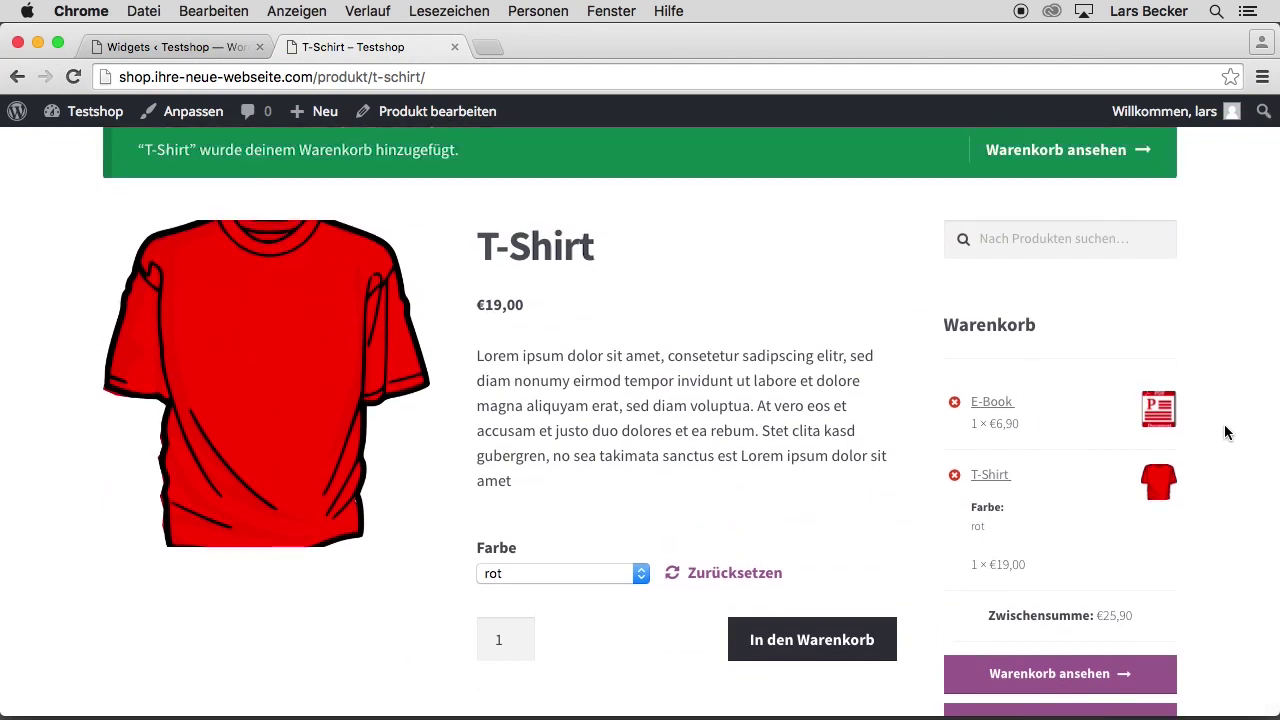